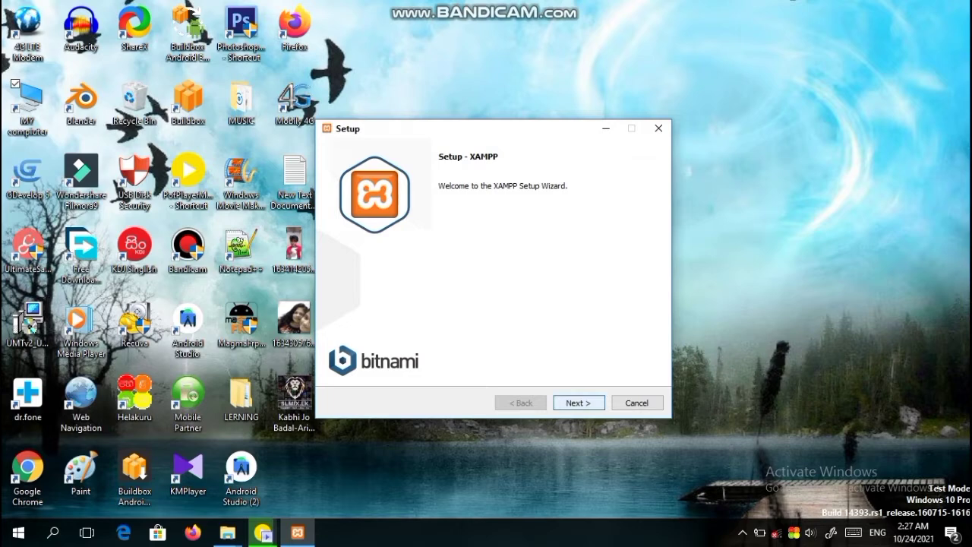
# Step: Accept the default components, the C:\xampp folder and English, then start the XAMPP installation
pyautogui.click(579, 403)
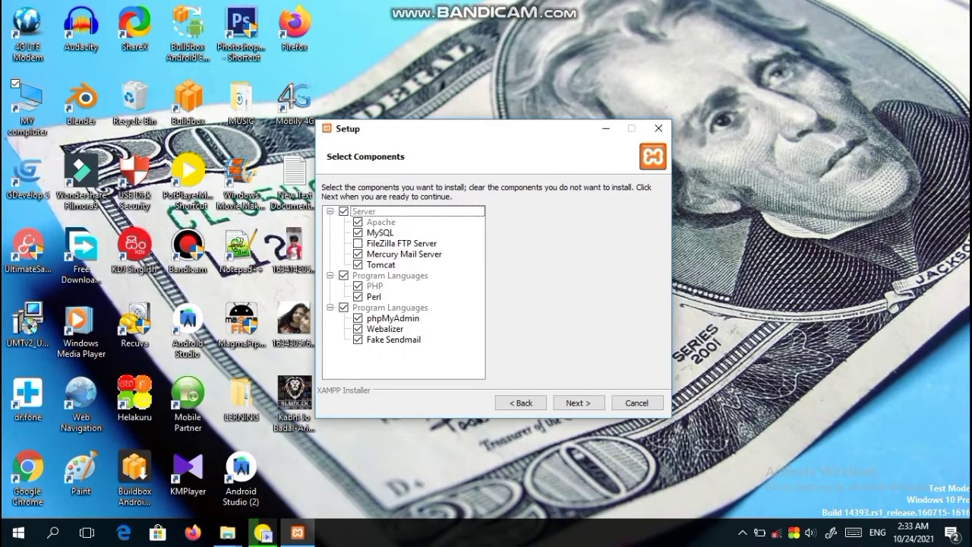
pyautogui.press('Return')
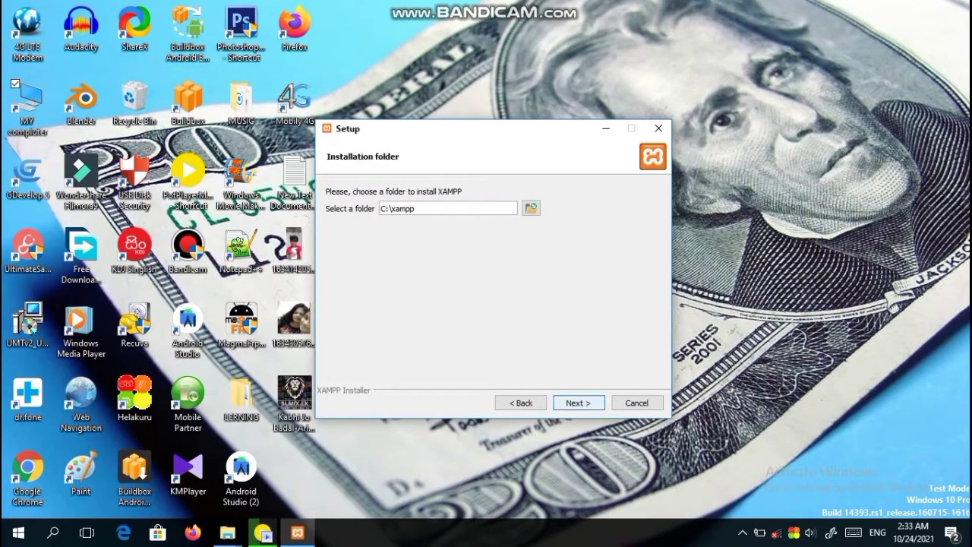
pyautogui.press('Return')
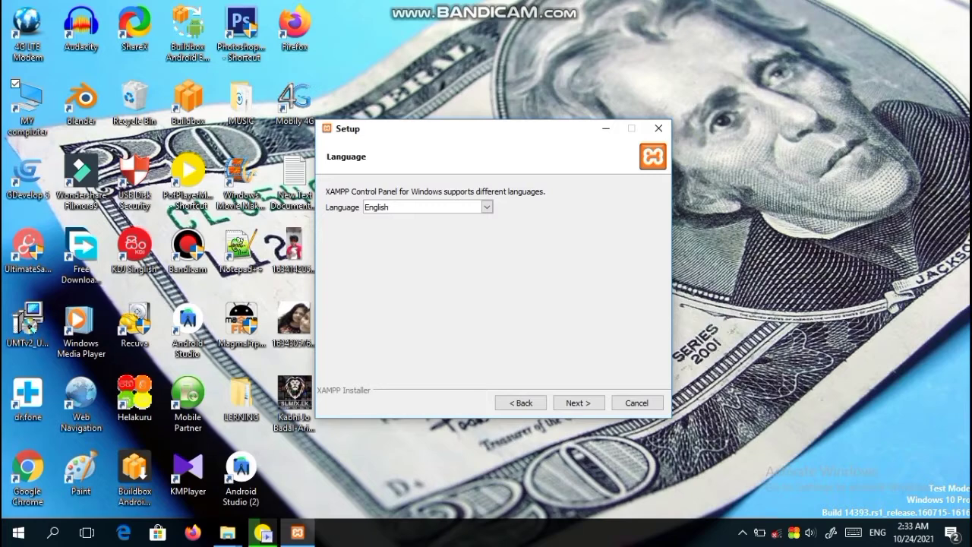
pyautogui.click(486, 207)
pyautogui.click(403, 217)
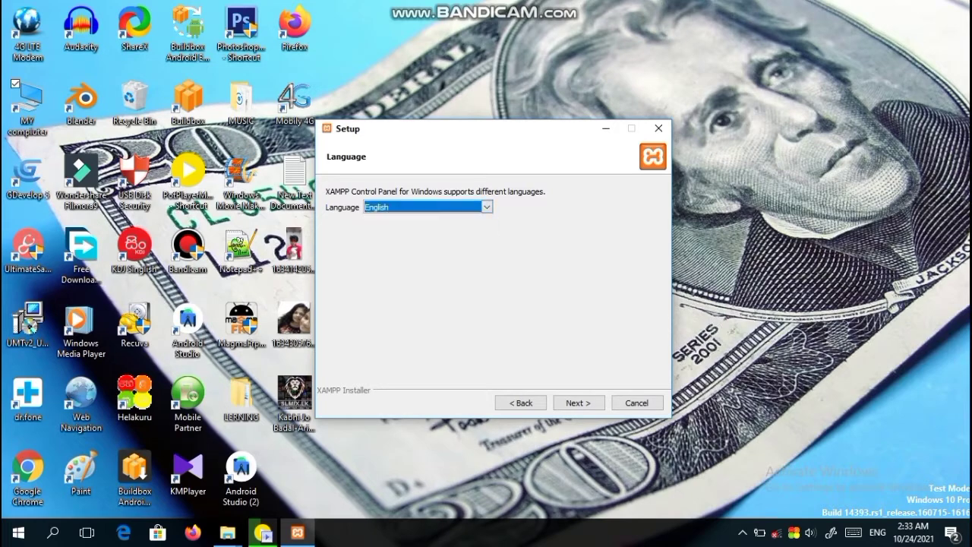
pyautogui.press('Return')
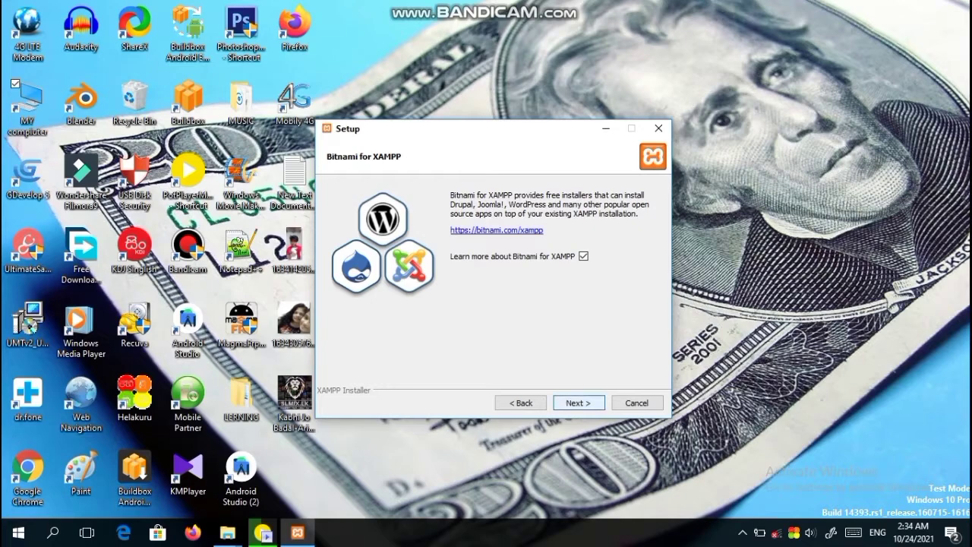
pyautogui.press('Return')
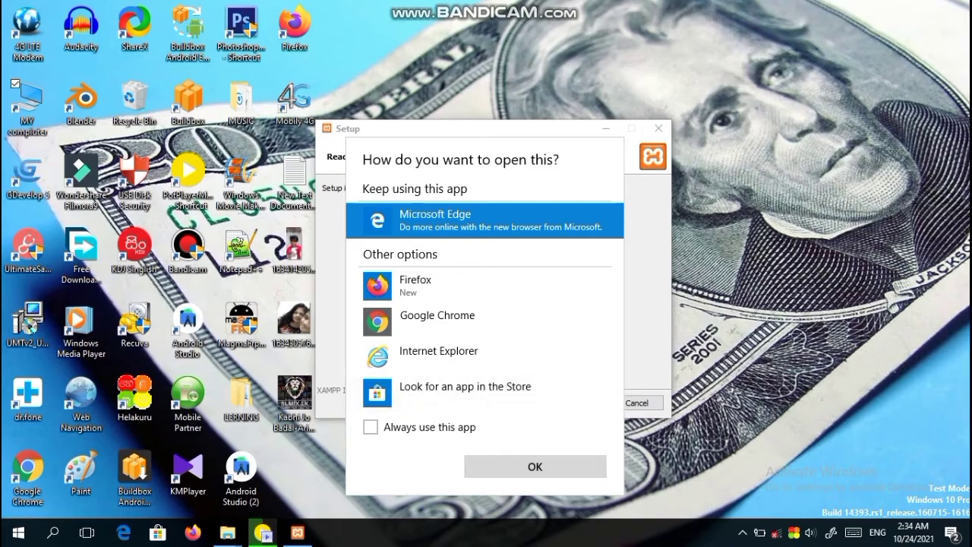
pyautogui.click(536, 467)
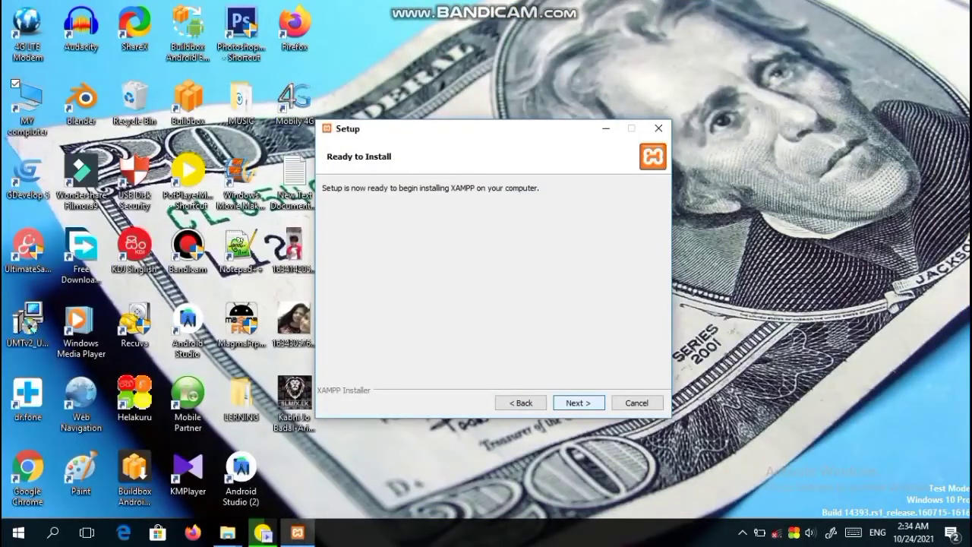
pyautogui.press('Return')
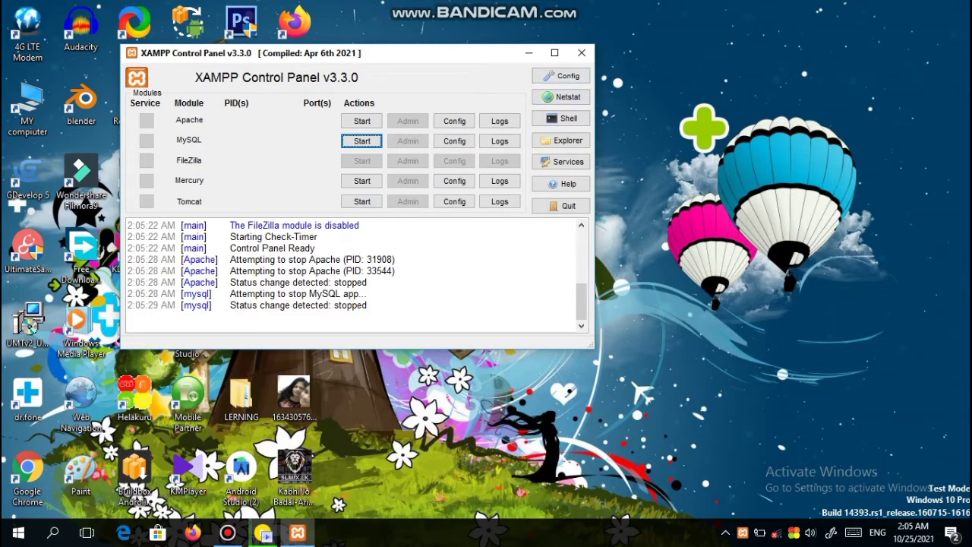
# Step: Start Apache and MySQL, enable 'Start Control Panel Minimized', and minimize the control panel
pyautogui.click(362, 120)
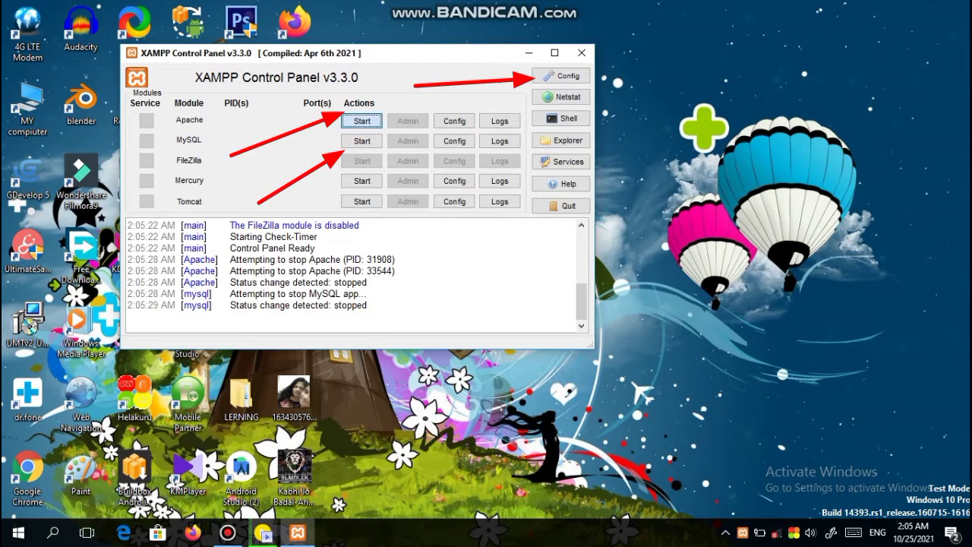
pyautogui.click(361, 141)
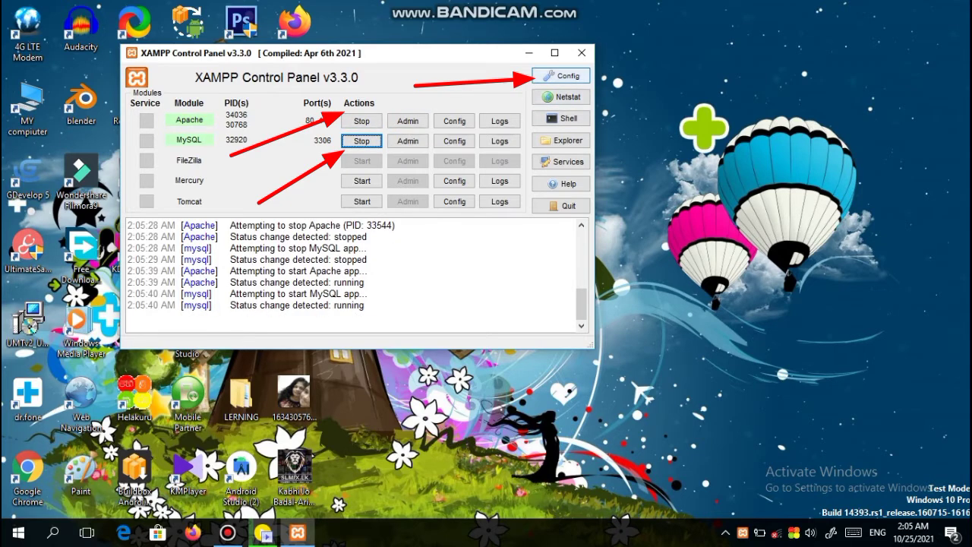
pyautogui.click(561, 76)
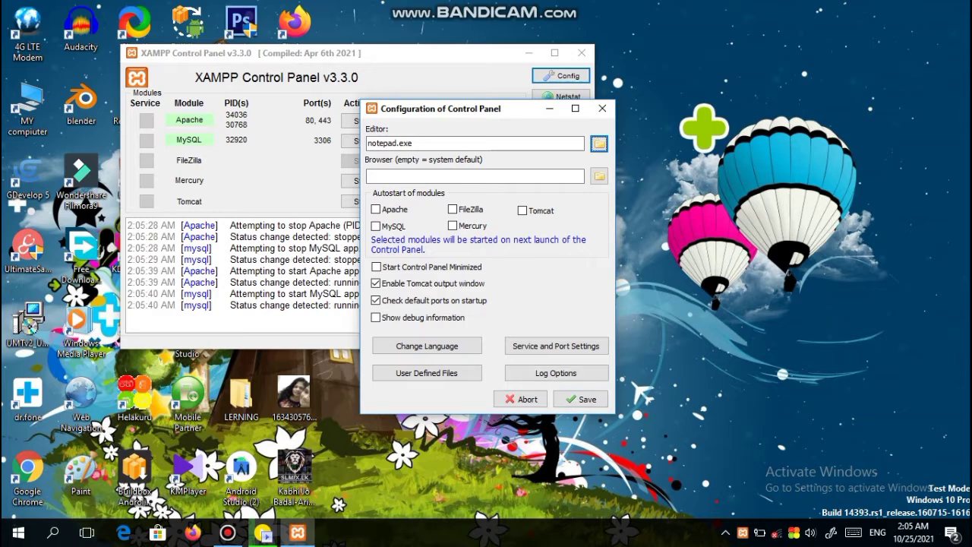
pyautogui.click(377, 267)
pyautogui.click(581, 398)
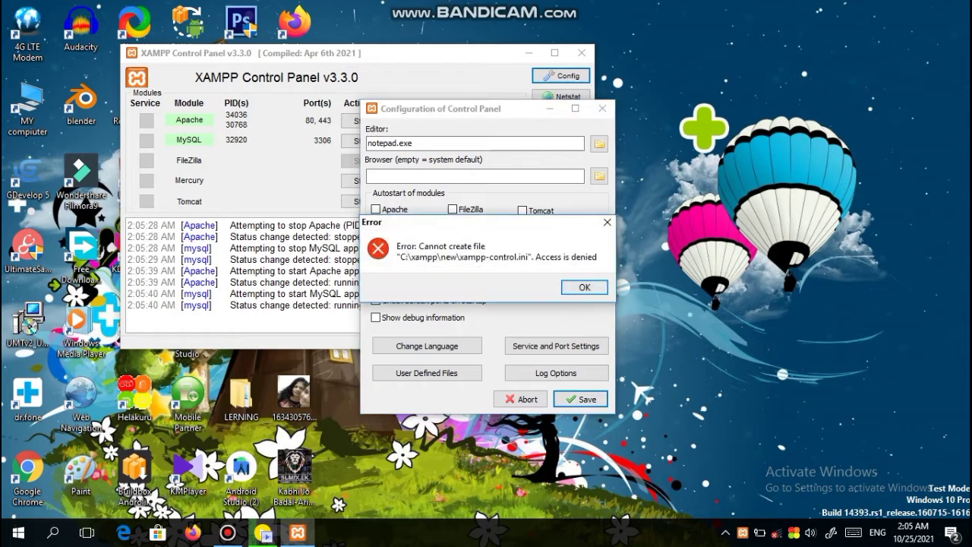
pyautogui.click(584, 287)
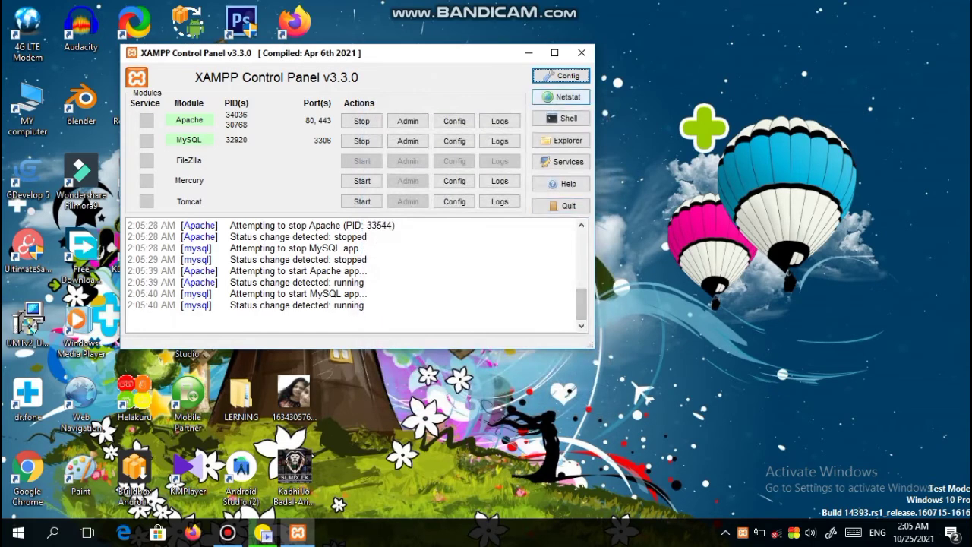
pyautogui.moveTo(331, 305); pyautogui.dragTo(367, 305)
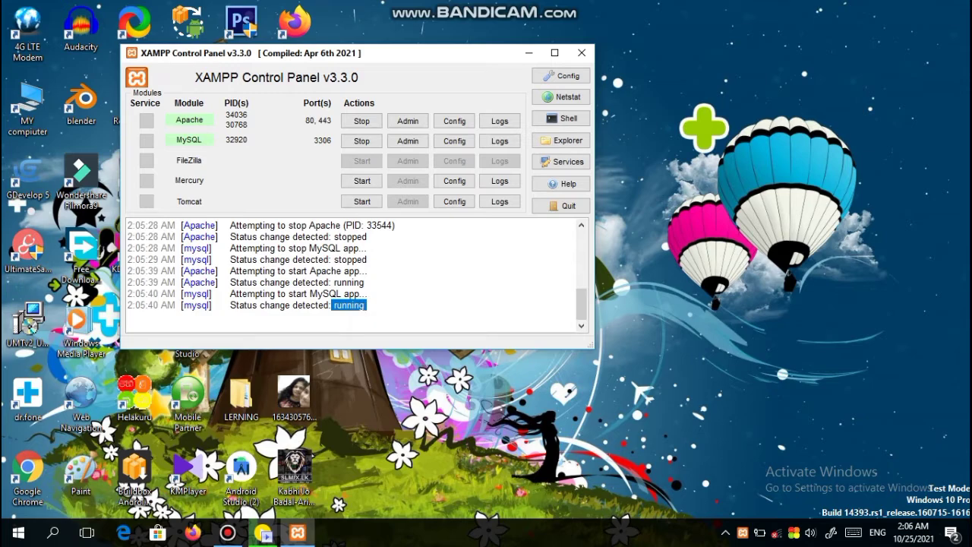
pyautogui.click(529, 53)
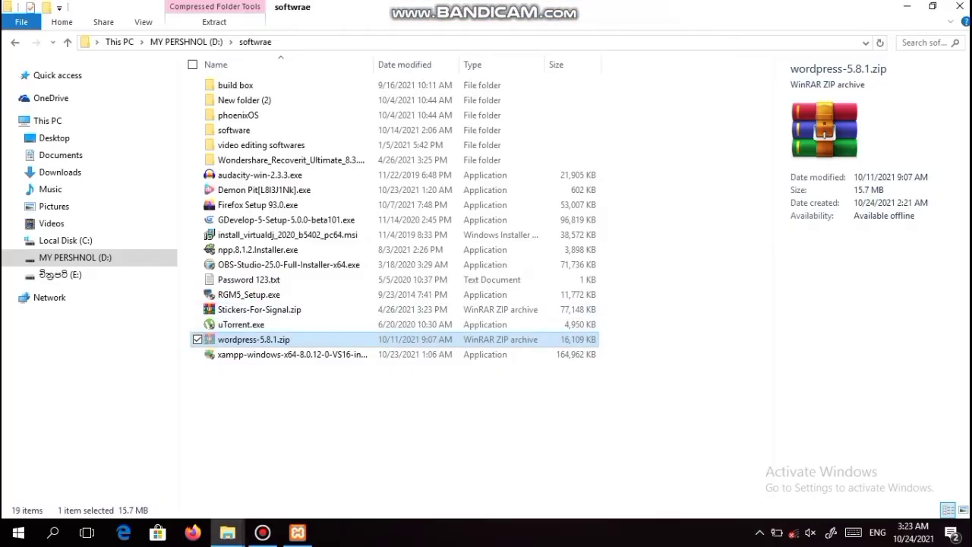
# Step: Cut wordpress-5.8.1.zip and navigate to C:\xampp\new\htdocs
pyautogui.rightClick(256, 341)
pyautogui.click(273, 243)
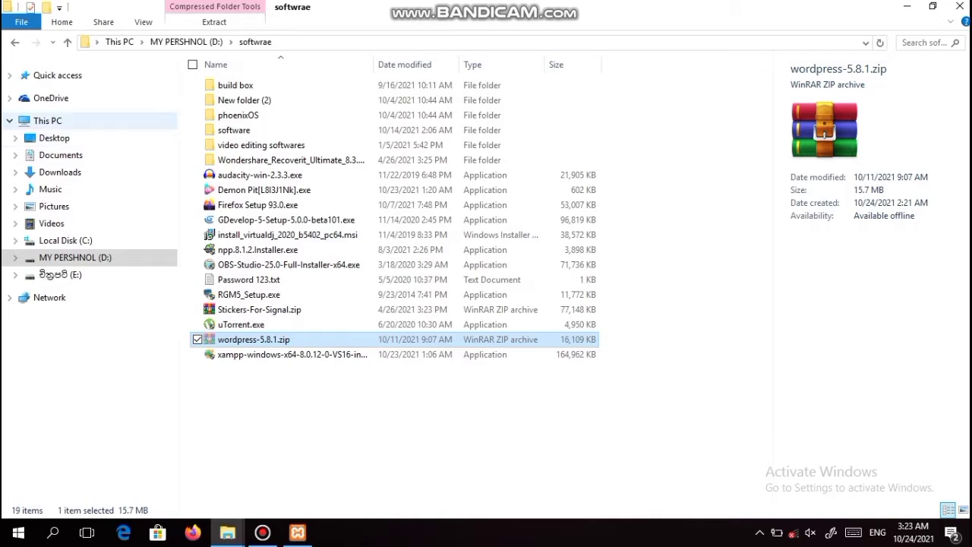
pyautogui.click(48, 121)
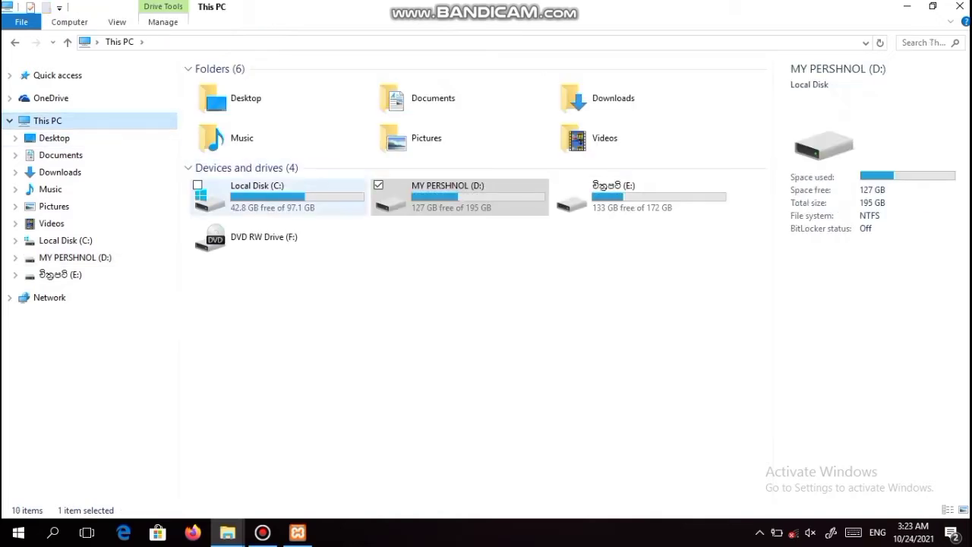
pyautogui.doubleClick(258, 196)
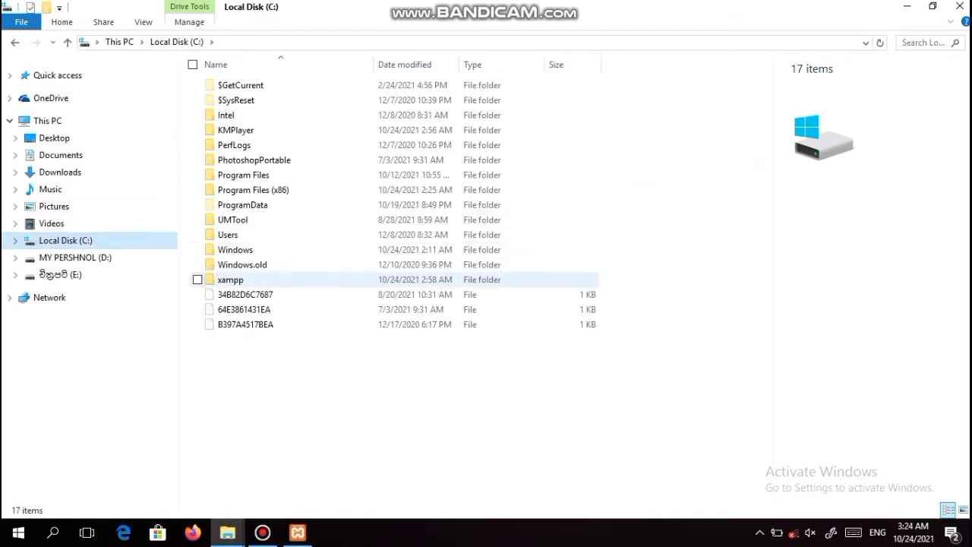
pyautogui.doubleClick(230, 280)
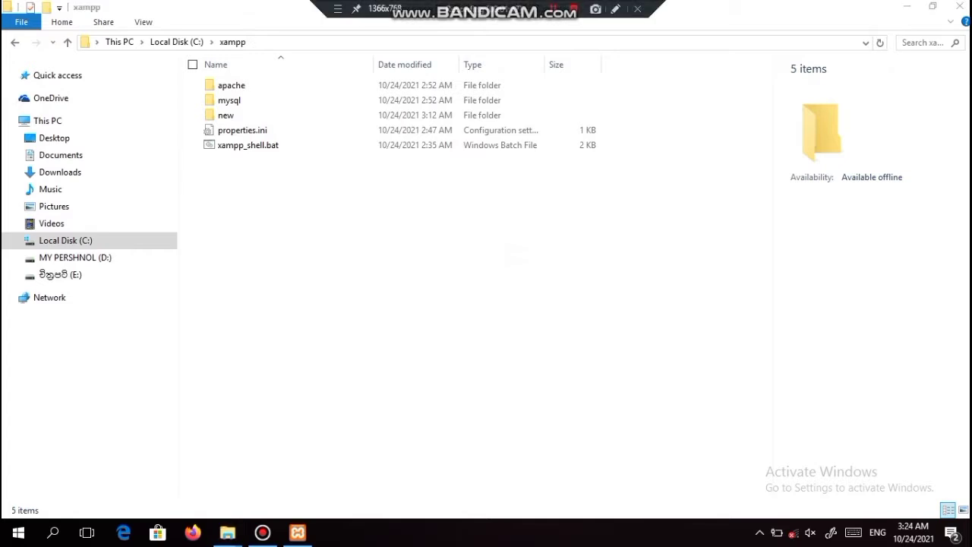
pyautogui.click(226, 115)
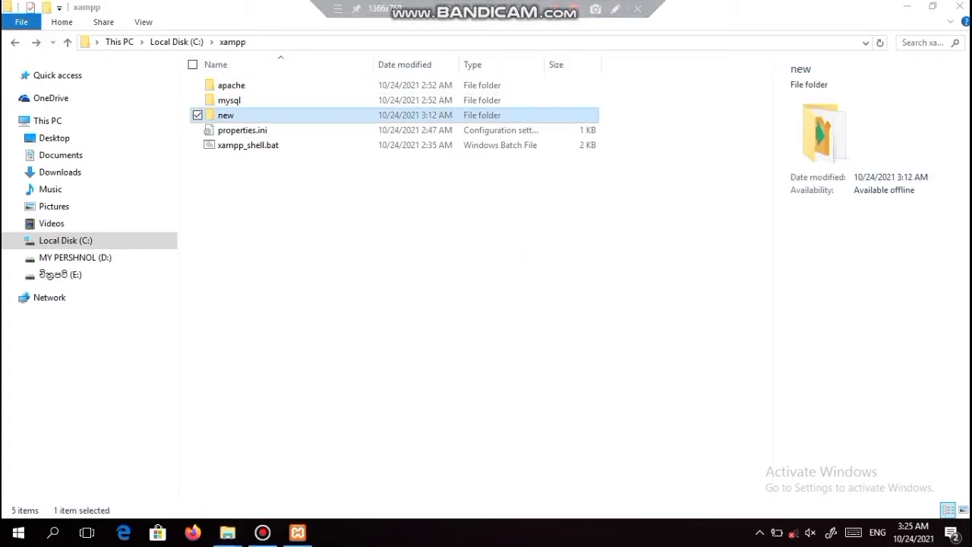
pyautogui.doubleClick(225, 115)
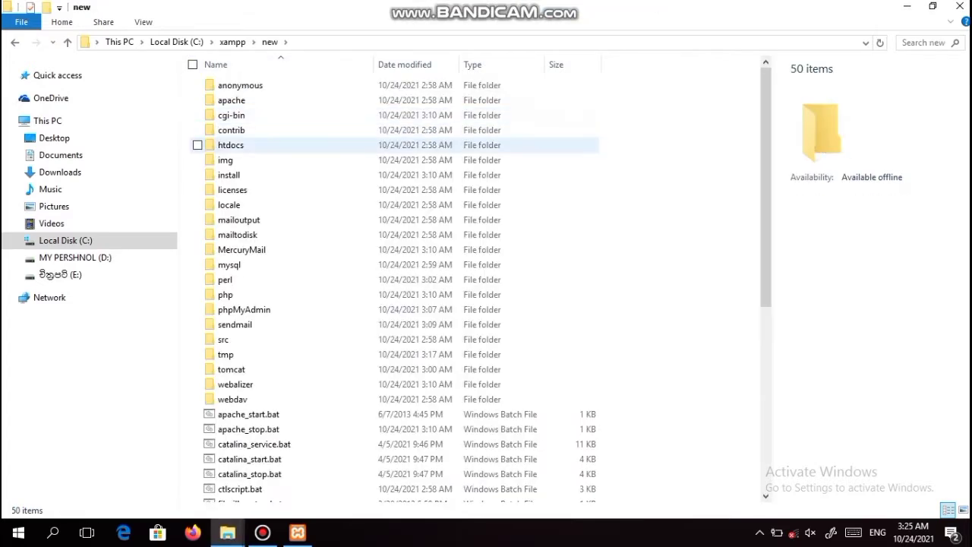
pyautogui.doubleClick(230, 145)
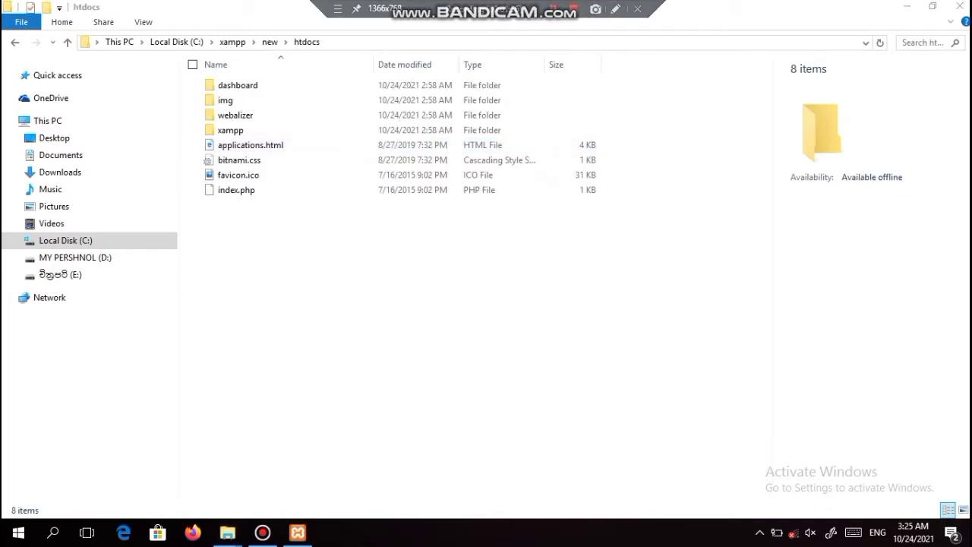
# Step: Make a new folder named 'wordpres' in htdocs and open it
pyautogui.rightClick(316, 145)
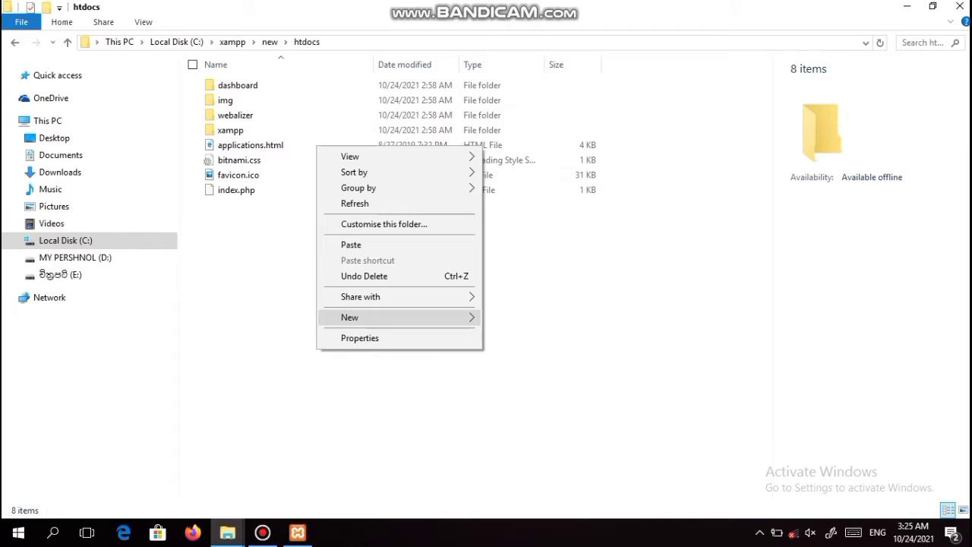
pyautogui.moveTo(403, 318)
pyautogui.click(516, 318)
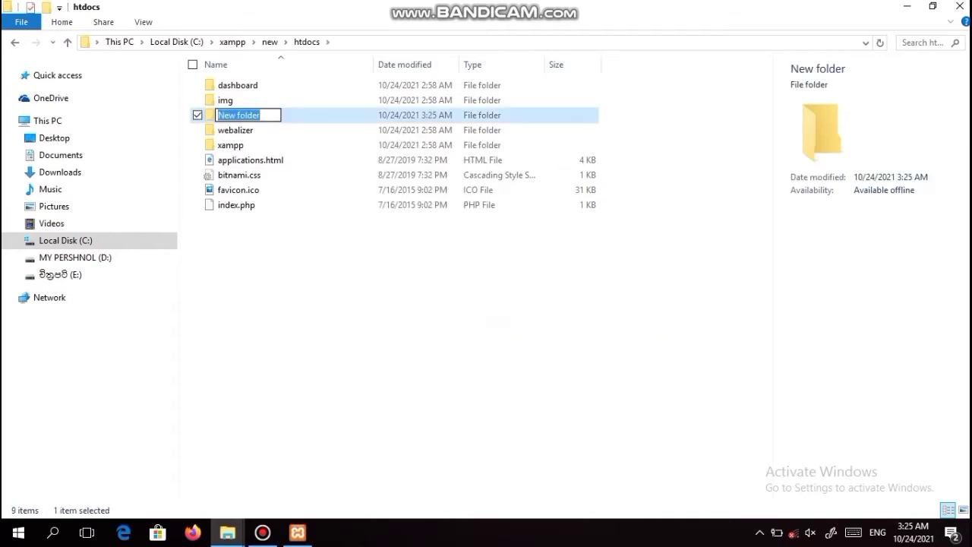
pyautogui.press('/')
pyautogui.write('w')
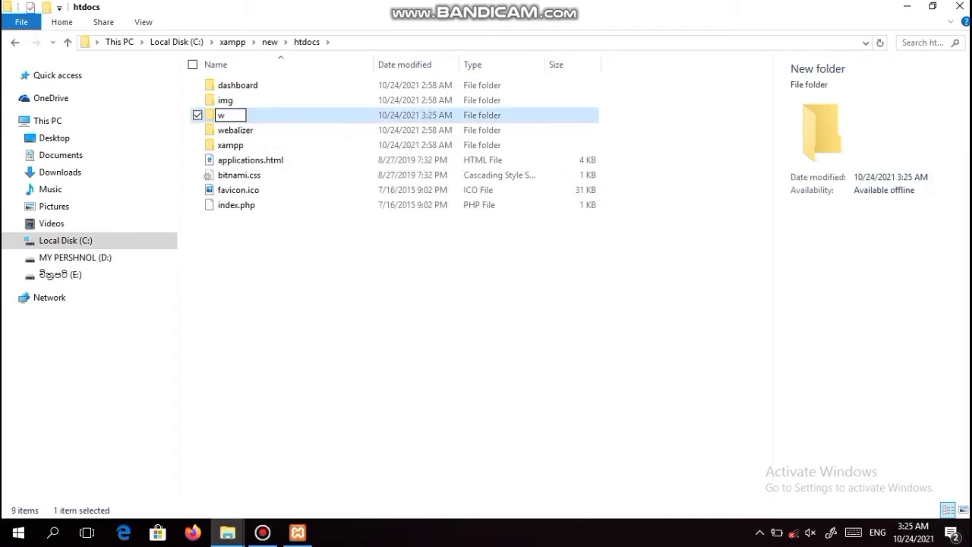
pyautogui.write('ordpres')
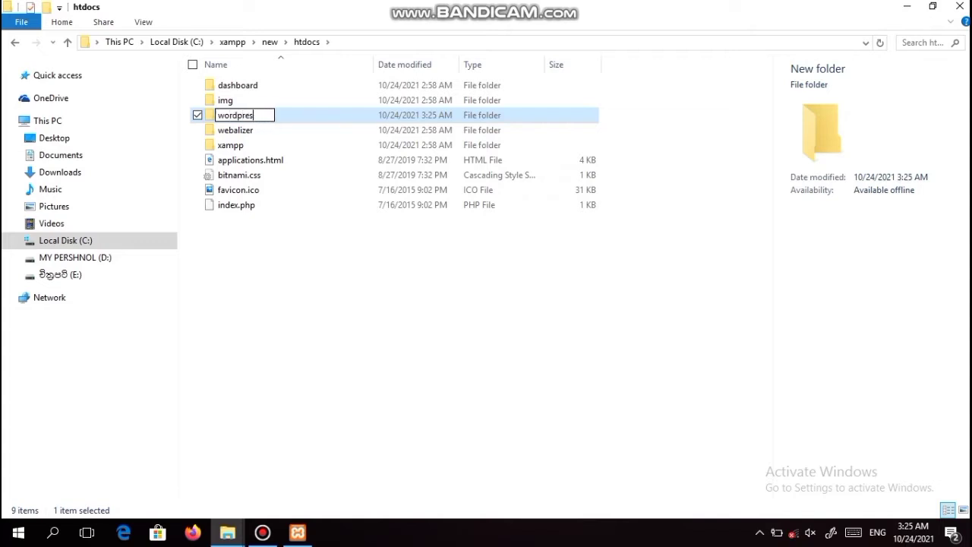
pyautogui.press('Return')
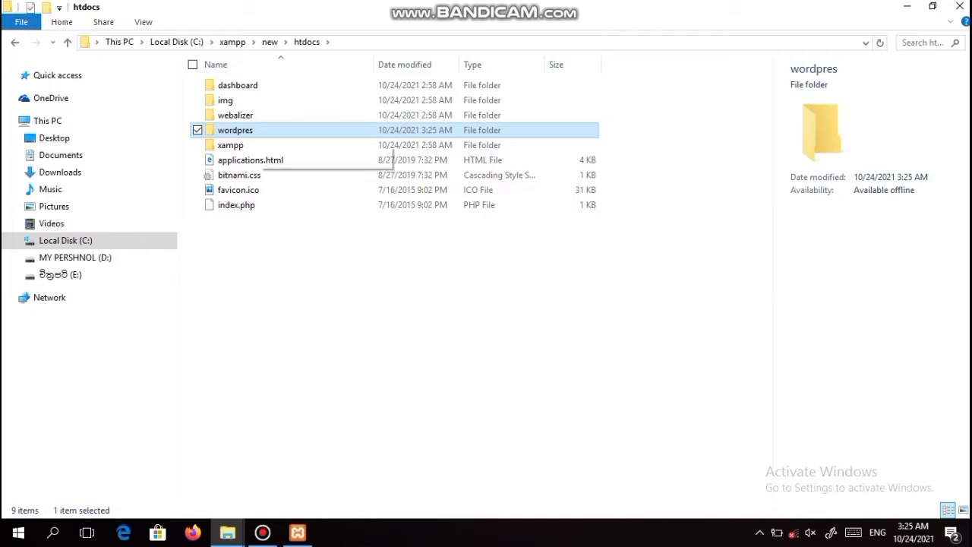
pyautogui.press('Return')
pyautogui.rightClick(297, 187)
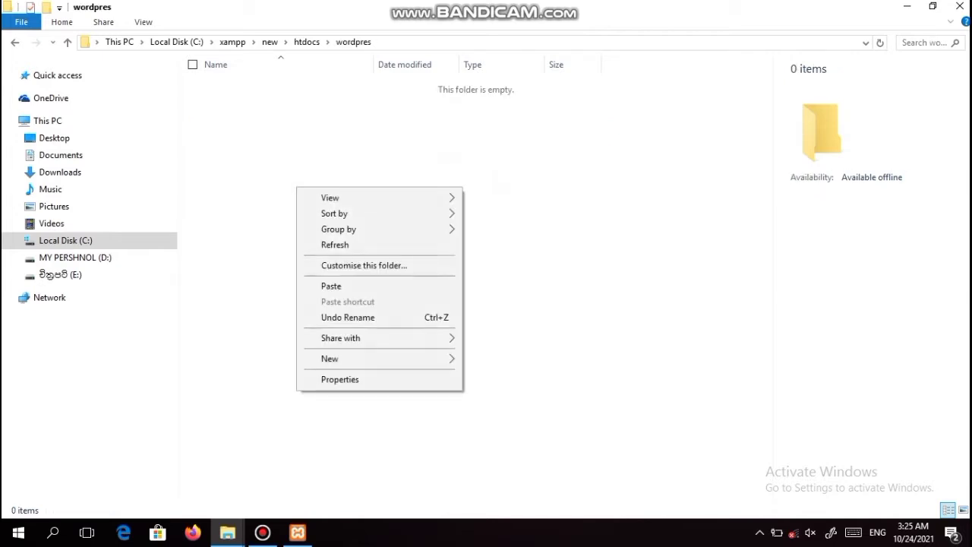
# Step: Paste wordpress-5.8.1.zip into wordpres, extract it there with 7-Zip, and open the wordpress folder
pyautogui.click(331, 285)
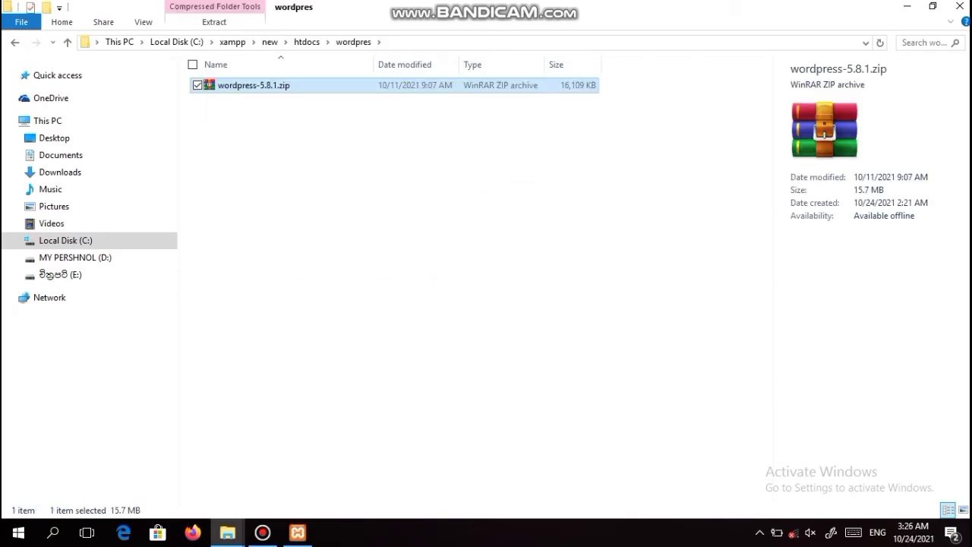
pyautogui.rightClick(244, 86)
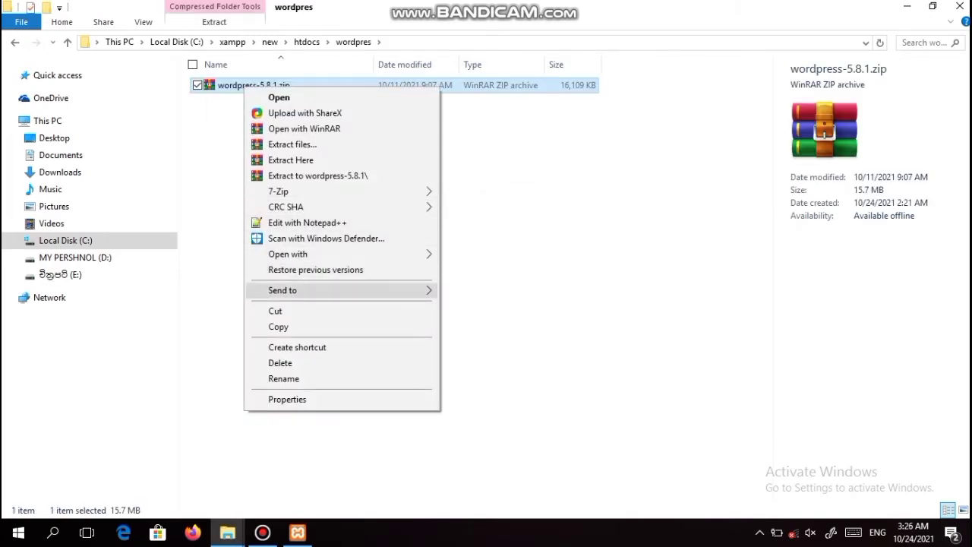
pyautogui.moveTo(304, 191)
pyautogui.click(486, 240)
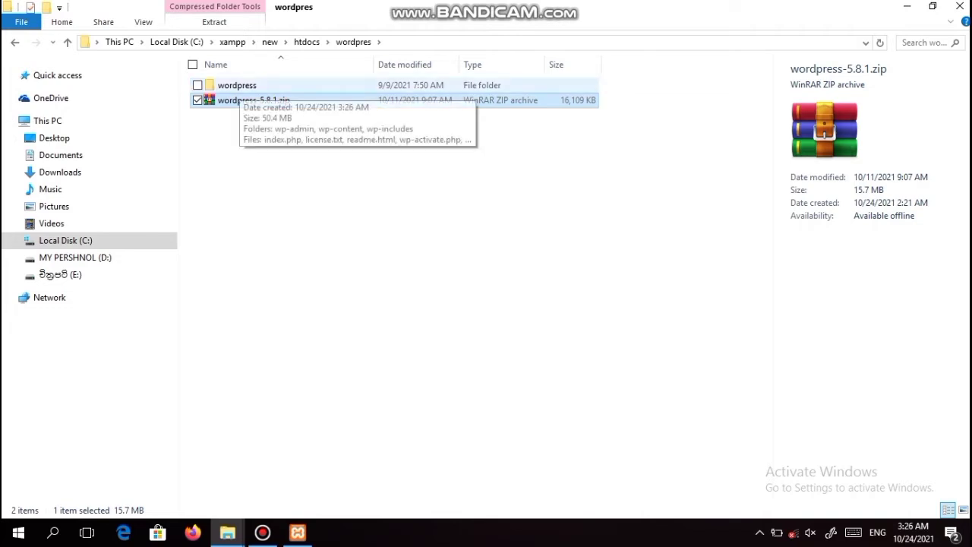
pyautogui.doubleClick(237, 85)
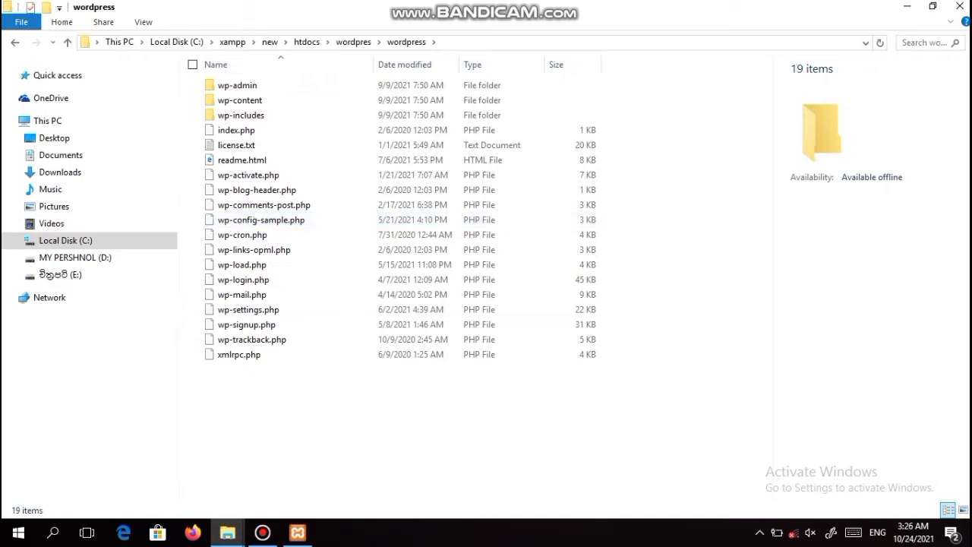
# Step: Move all 19 WordPress files and folders from the wordpress subfolder up into wordpres
pyautogui.moveTo(282, 391); pyautogui.dragTo(263, 81)
pyautogui.rightClick(277, 97)
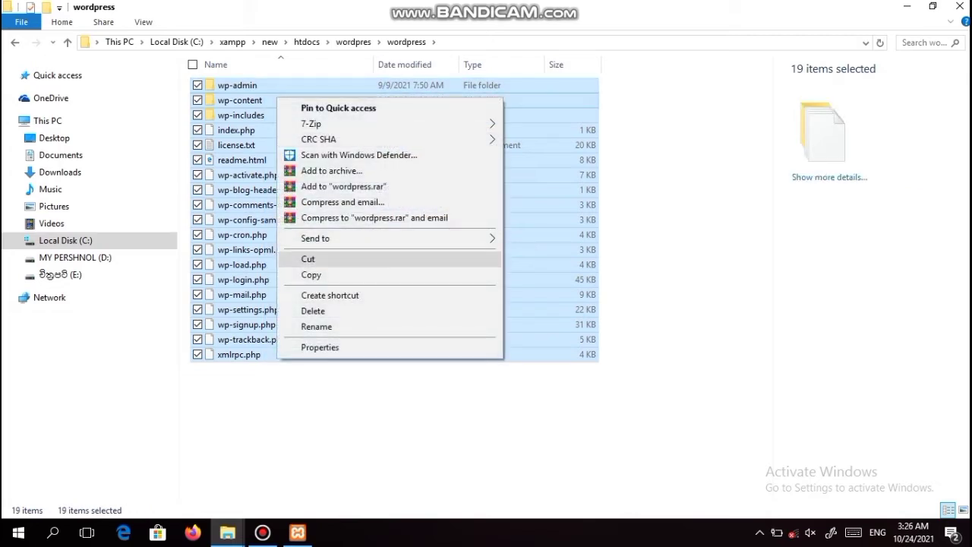
pyautogui.click(308, 258)
pyautogui.hotkey('alt', 'Up')
pyautogui.click(230, 163)
pyautogui.rightClick(230, 163)
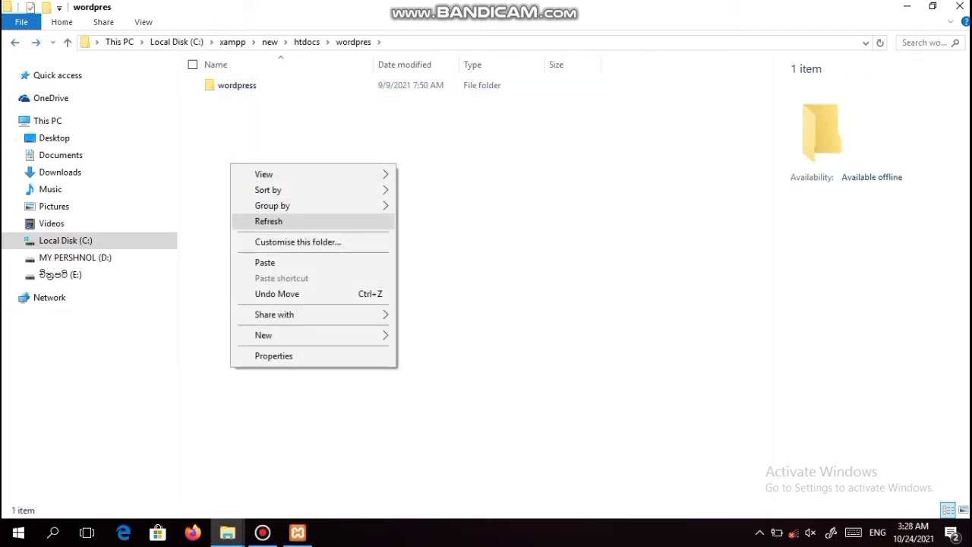
pyautogui.click(266, 262)
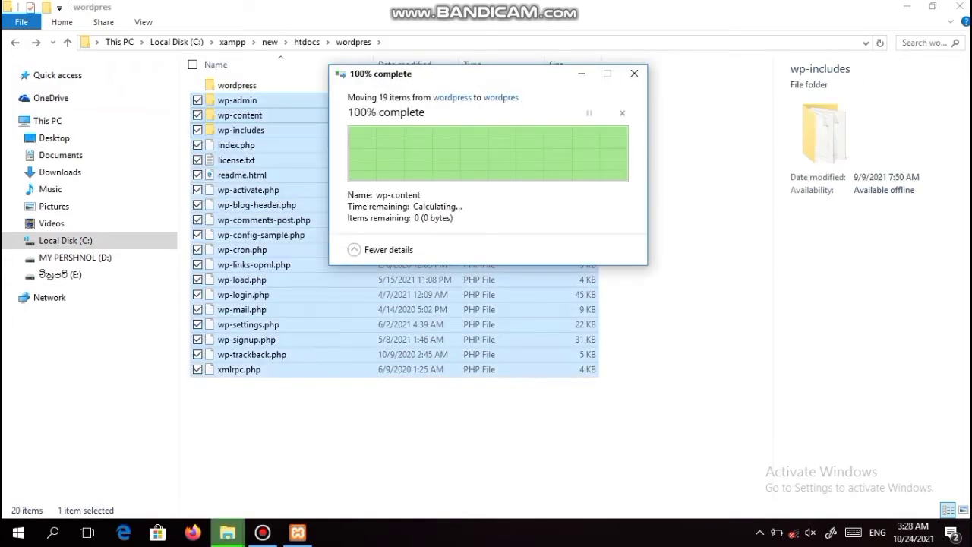
# Step: Delete the leftover empty wordpress subfolder
pyautogui.click(237, 85)
pyautogui.rightClick(253, 88)
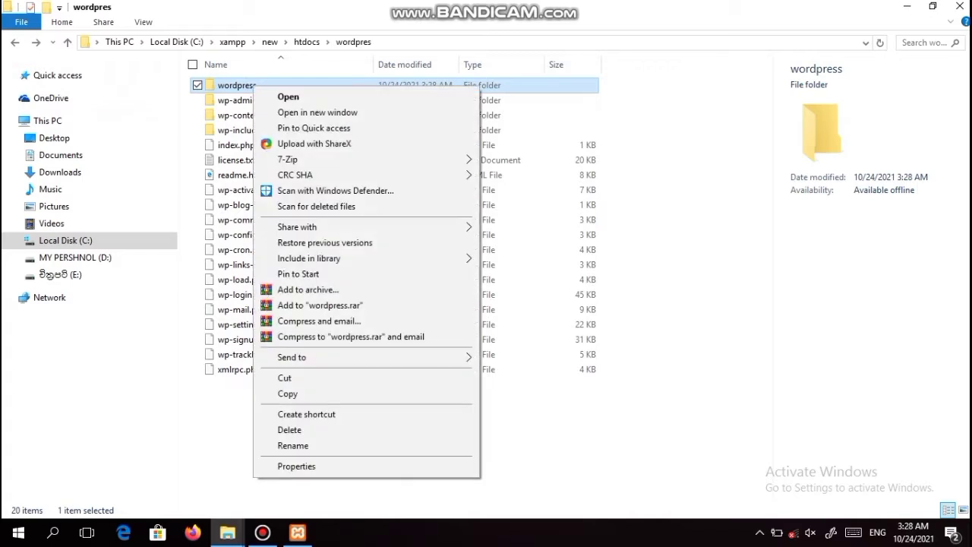
pyautogui.click(289, 430)
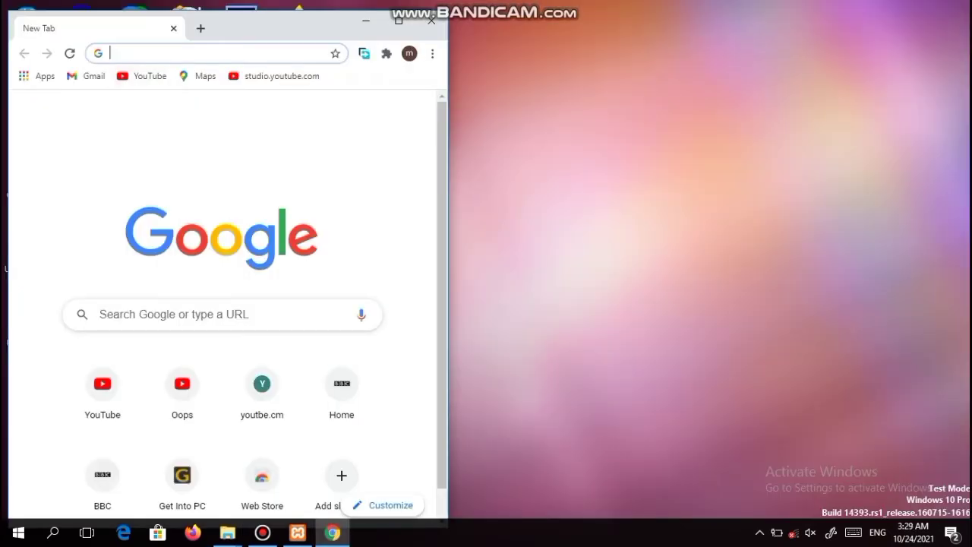
# Step: Load the XAMPP dashboard at localhost and maximize the Chrome window
pyautogui.write('loca')
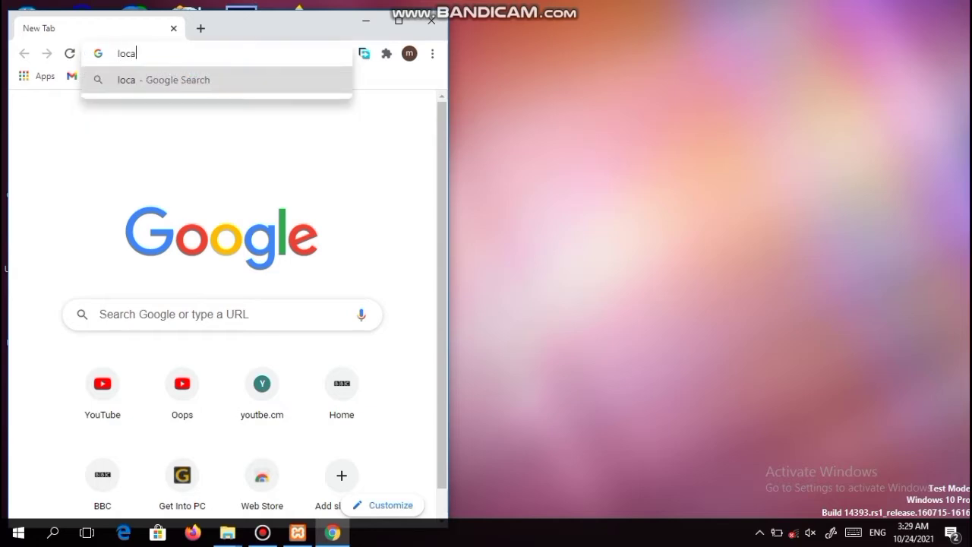
pyautogui.write('lhost')
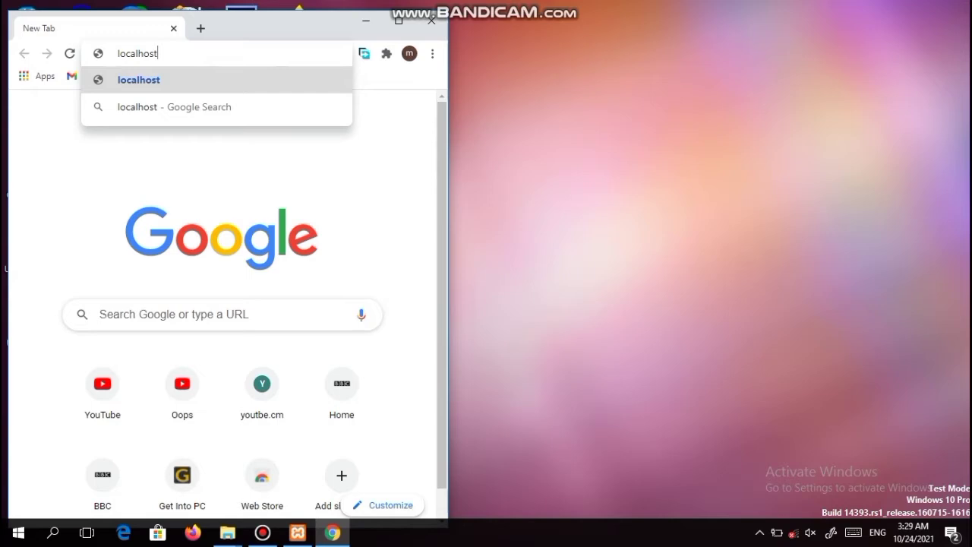
pyautogui.press('Return')
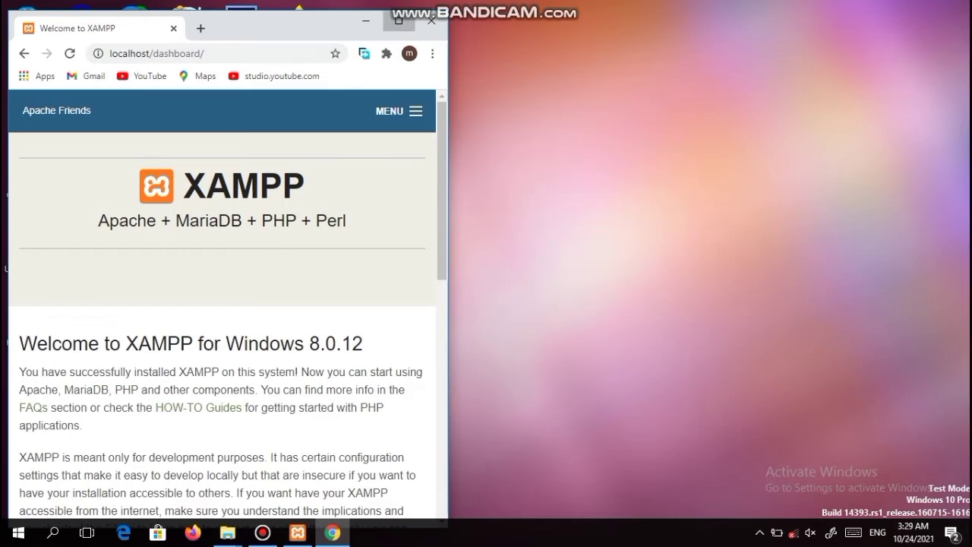
pyautogui.click(398, 20)
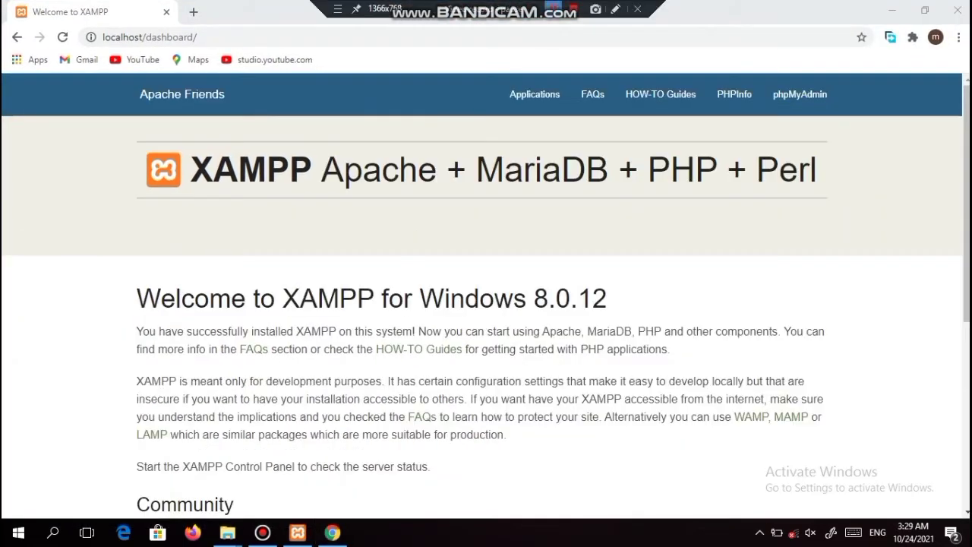
# Step: Change the address from localhost/dashboard/ to localhost/wordpres and load it
pyautogui.hotkey('ctrl', 'l')
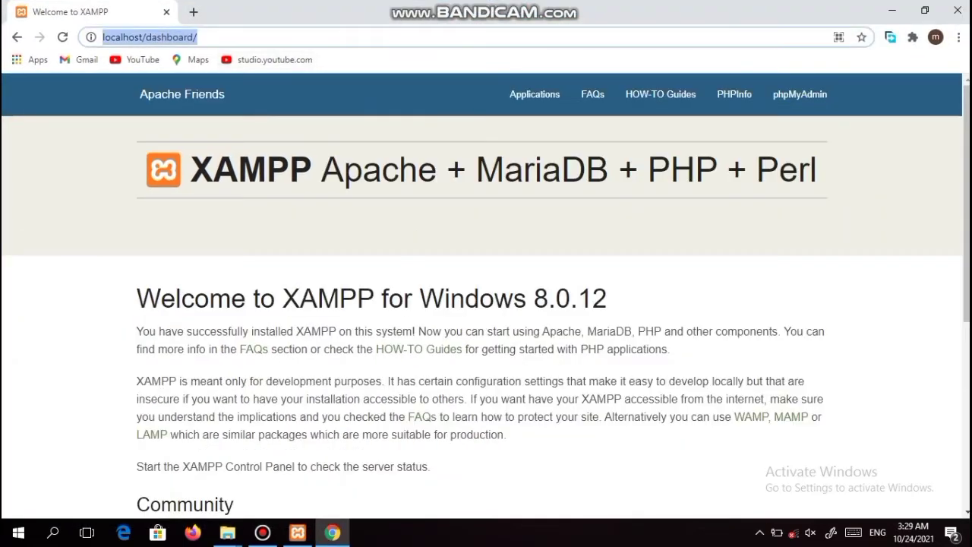
pyautogui.press('End')
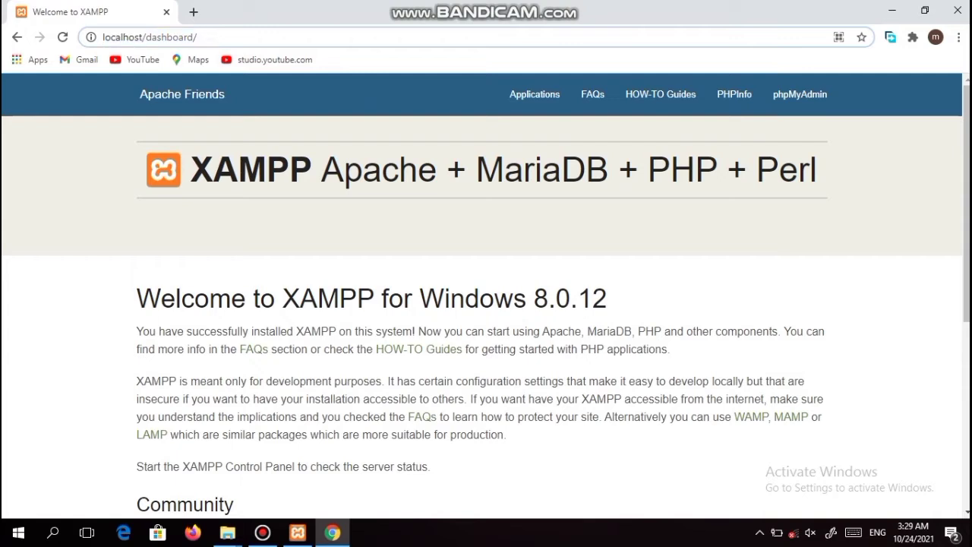
pyautogui.press('BackSpace')
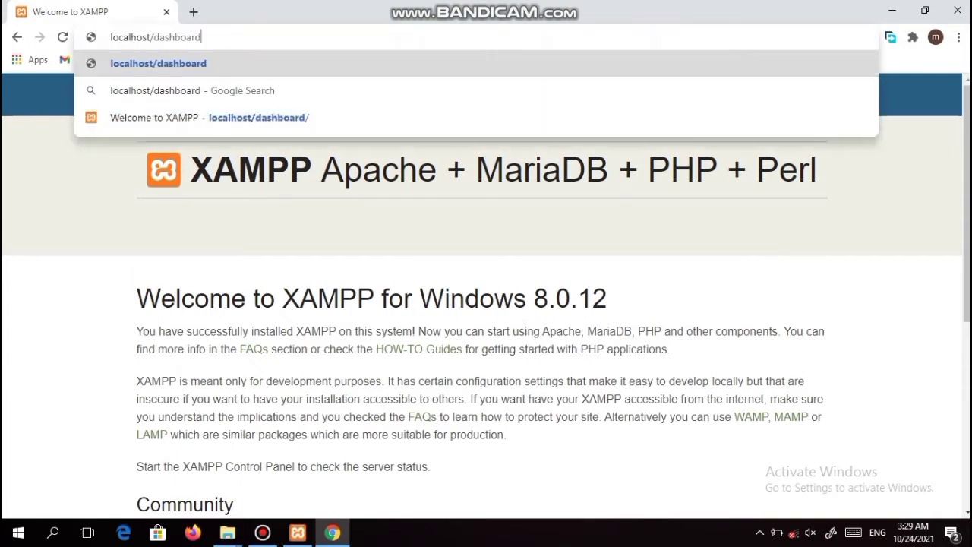
pyautogui.press('BackSpace')
pyautogui.press('BackSpace')
pyautogui.press('BackSpace')
pyautogui.press('BackSpace')
pyautogui.press('BackSpace')
pyautogui.press('BackSpace')
pyautogui.press('BackSpace')
pyautogui.press('BackSpace')
pyautogui.press('BackSpace')
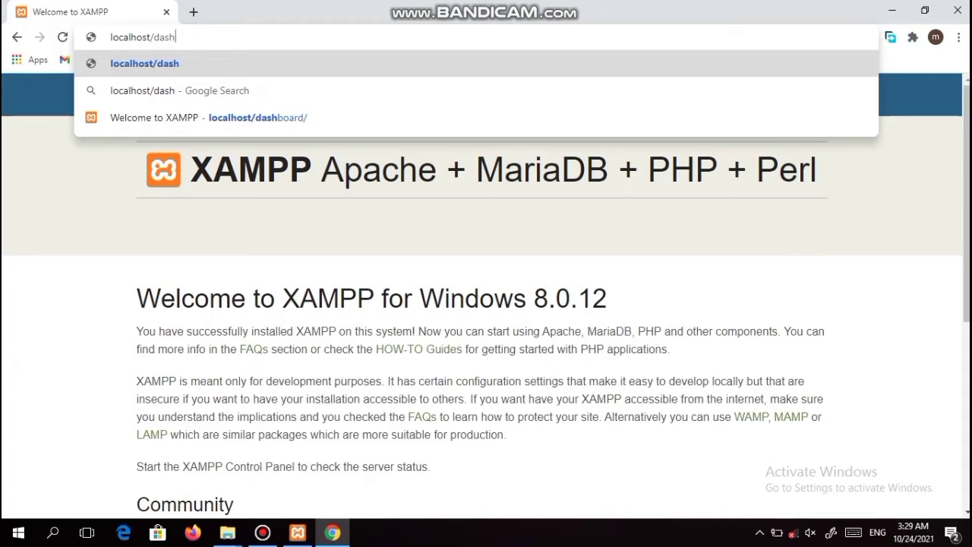
pyautogui.write('word')
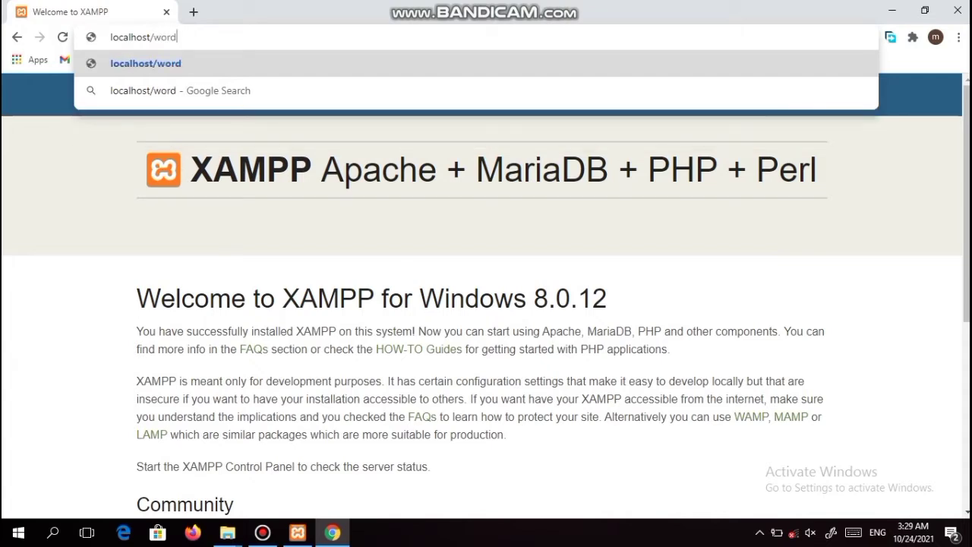
pyautogui.write('pres')
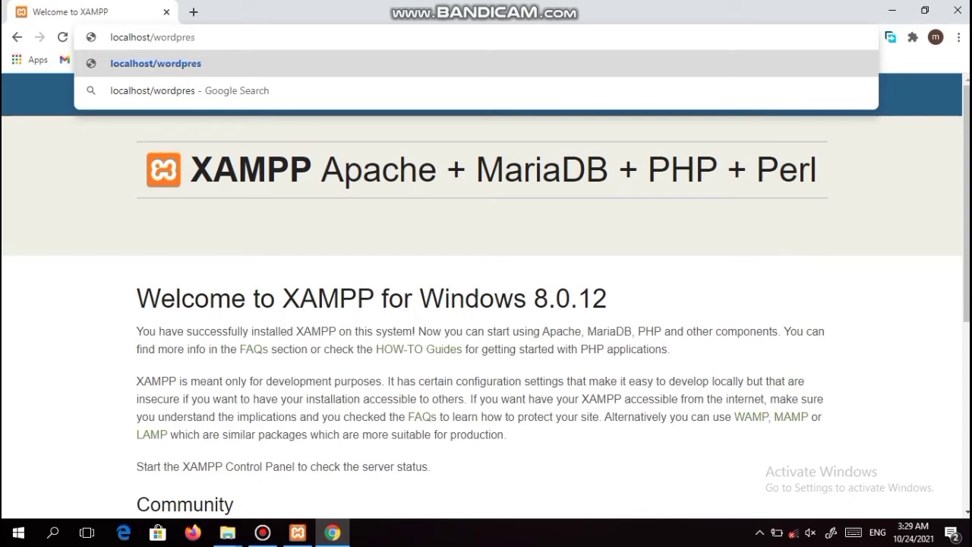
pyautogui.press('Return')
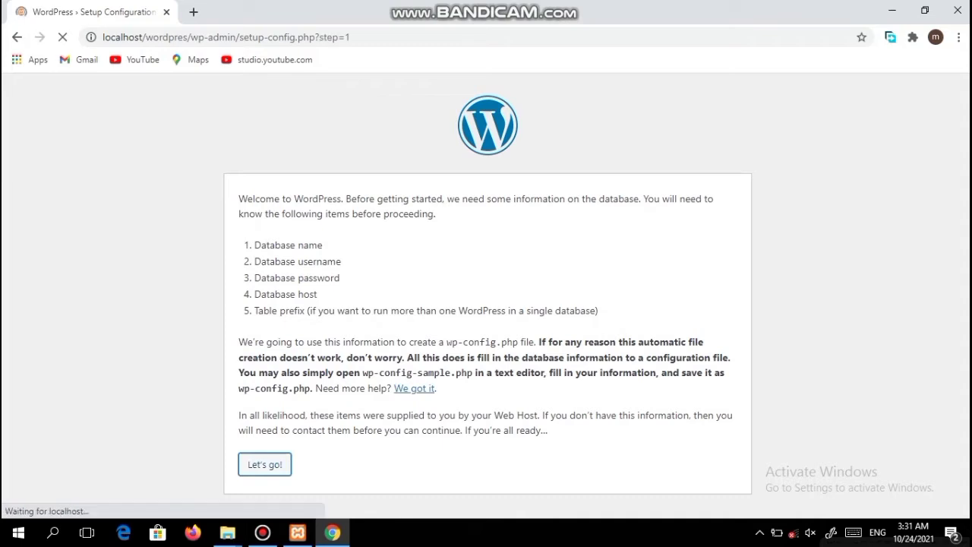
# Step: Check the Username and Table Prefix fields, then open localhost in a new tab
pyautogui.click(403, 275)
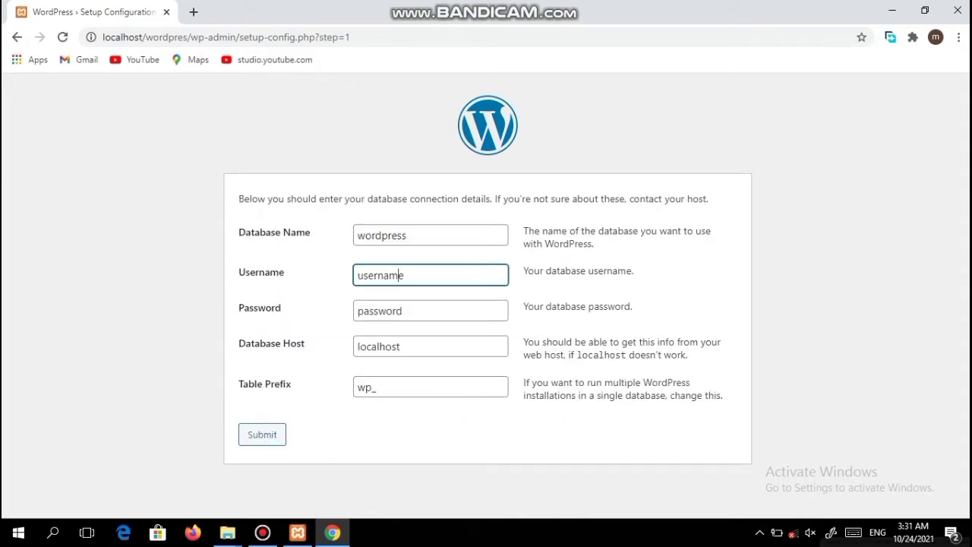
pyautogui.click(376, 388)
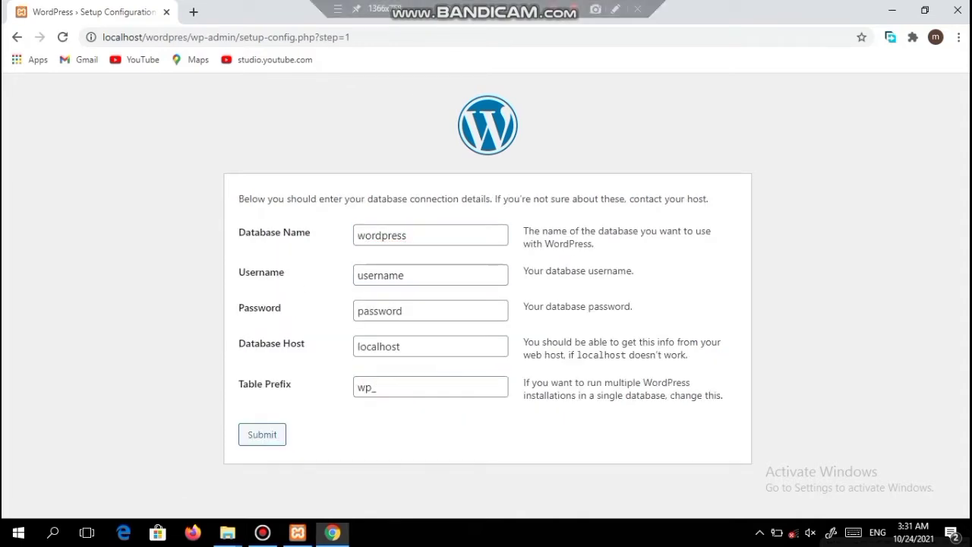
pyautogui.hotkey('ctrl', 't')
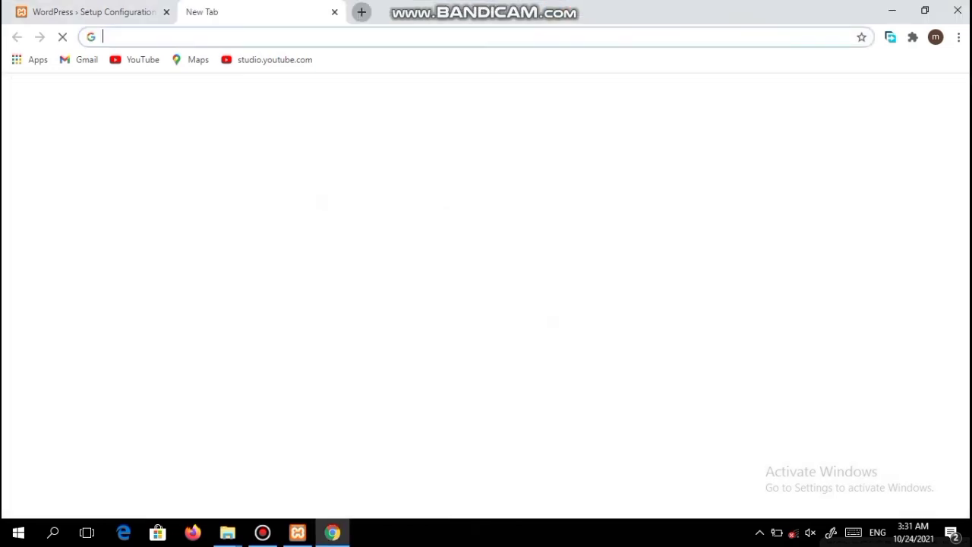
pyautogui.write('loca')
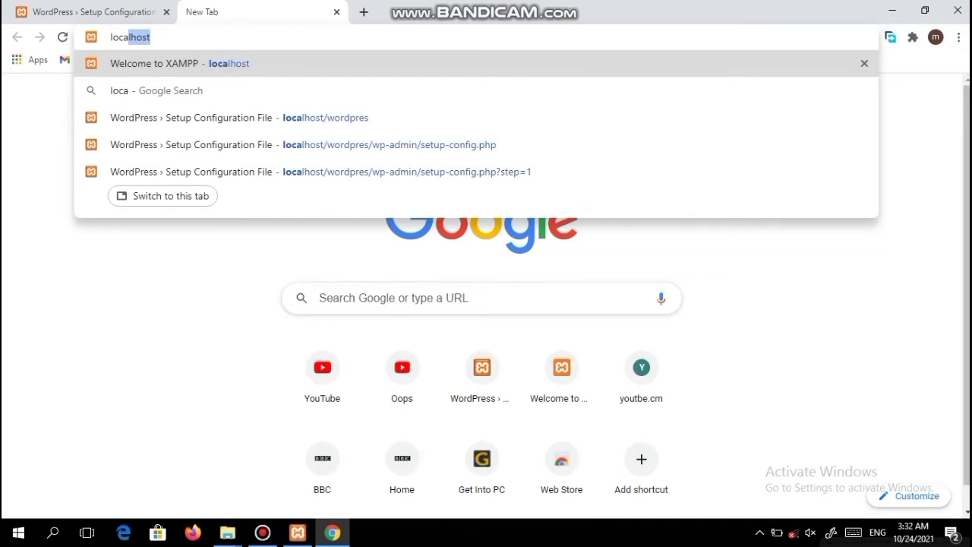
pyautogui.write('l')
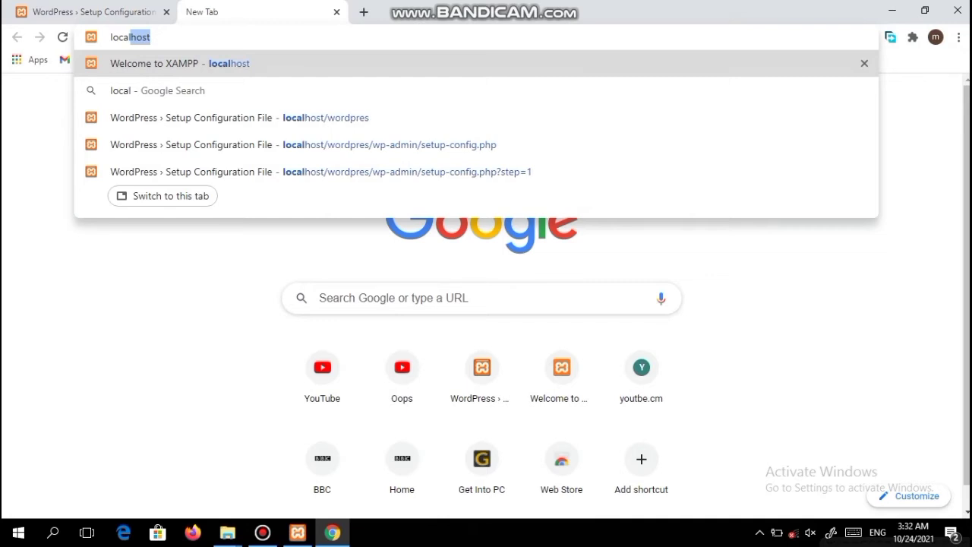
pyautogui.write('hos')
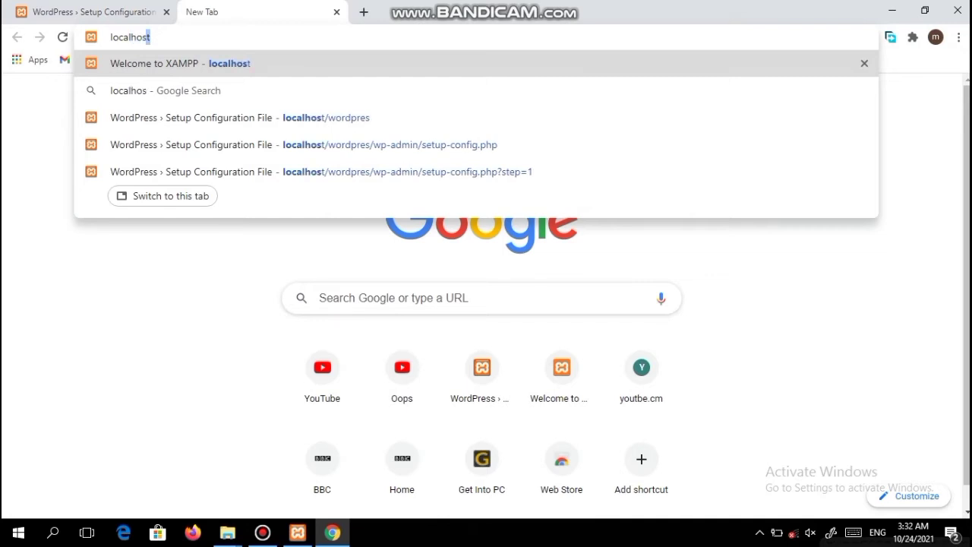
pyautogui.write('t')
pyautogui.press('Return')
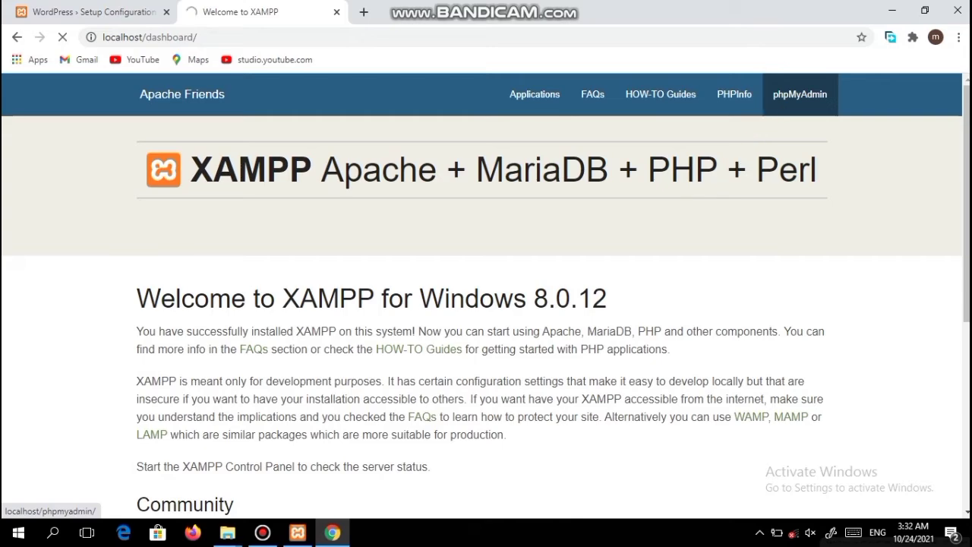
# Step: In phpMyAdmin create a database named 'wp', then return to the WordPress setup tab
pyautogui.click(800, 95)
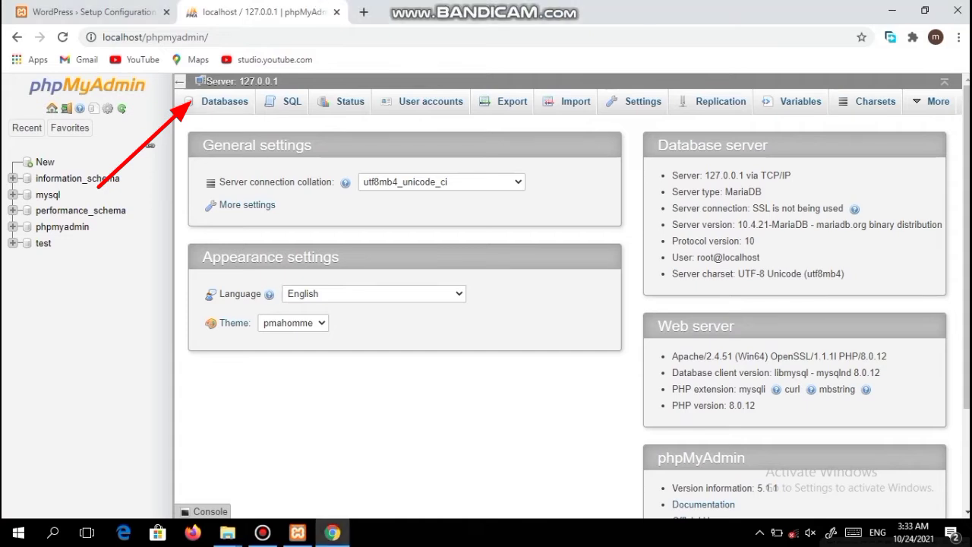
pyautogui.click(224, 101)
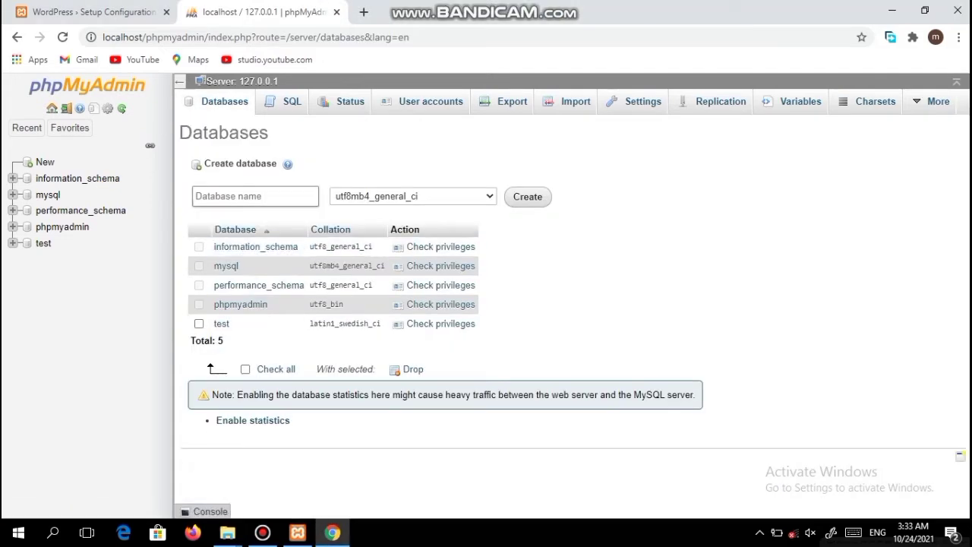
pyautogui.write('wp')
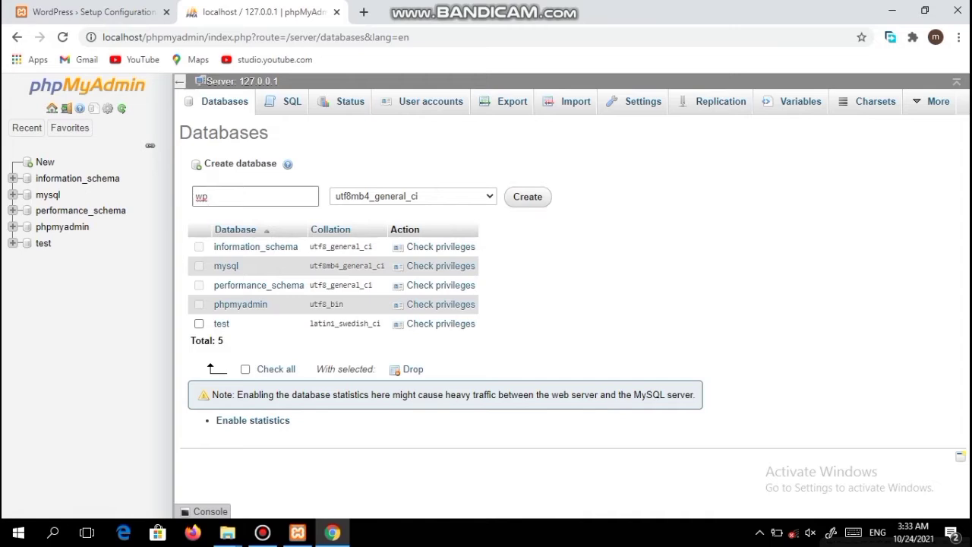
pyautogui.press('Return')
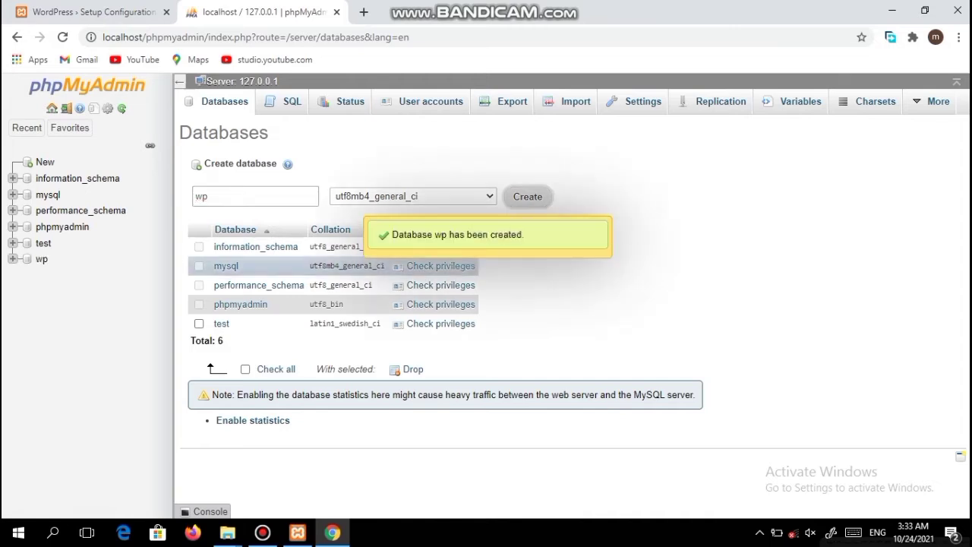
pyautogui.hotkey('ctrl', '1')
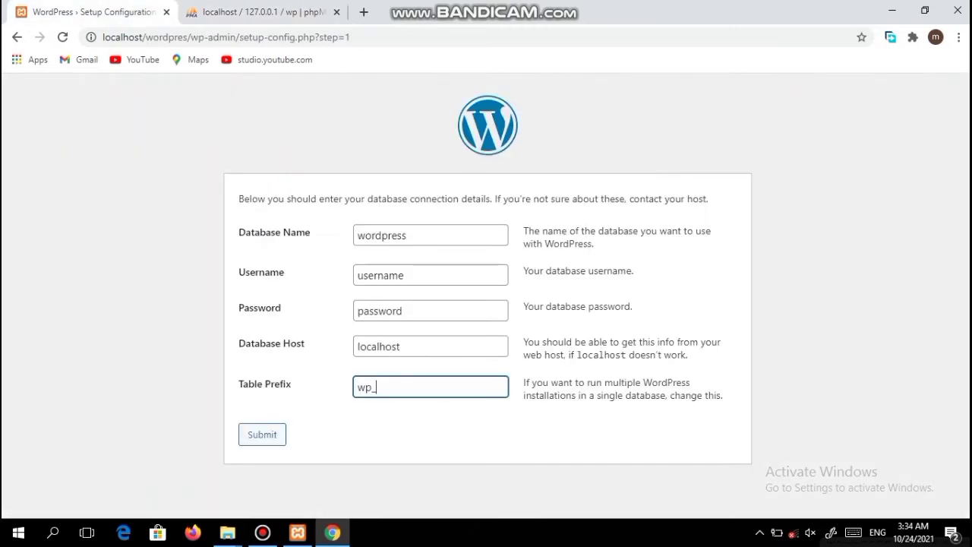
# Step: Connect WordPress to database 'wp' with user root, an empty password and host localhost
pyautogui.click(407, 236)
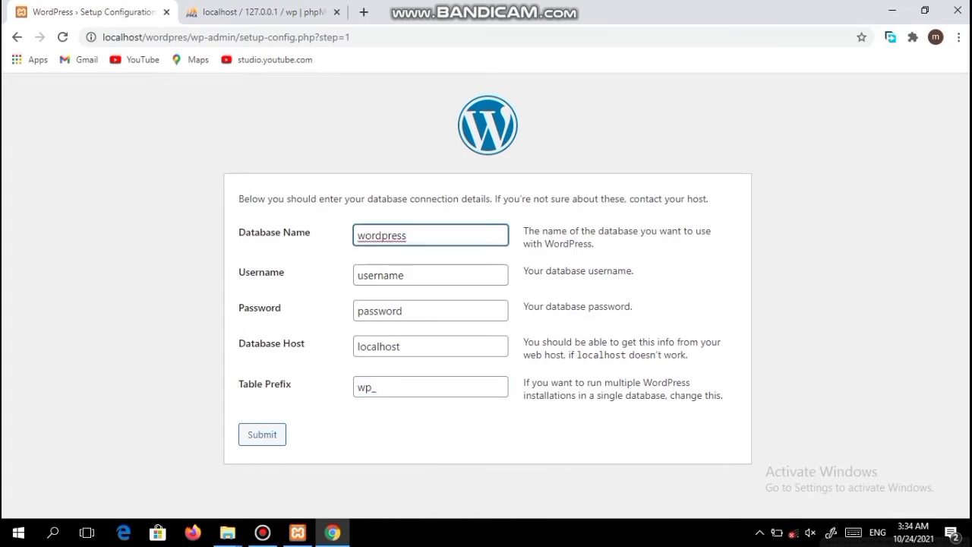
pyautogui.press('BackSpace')
pyautogui.press('BackSpace')
pyautogui.press('BackSpace')
pyautogui.press('BackSpace')
pyautogui.press('BackSpace')
pyautogui.press('BackSpace')
pyautogui.press('BackSpace')
pyautogui.press('BackSpace')
pyautogui.press('BackSpace')
pyautogui.write('wp')
pyautogui.press('Tab')
pyautogui.write('roo')
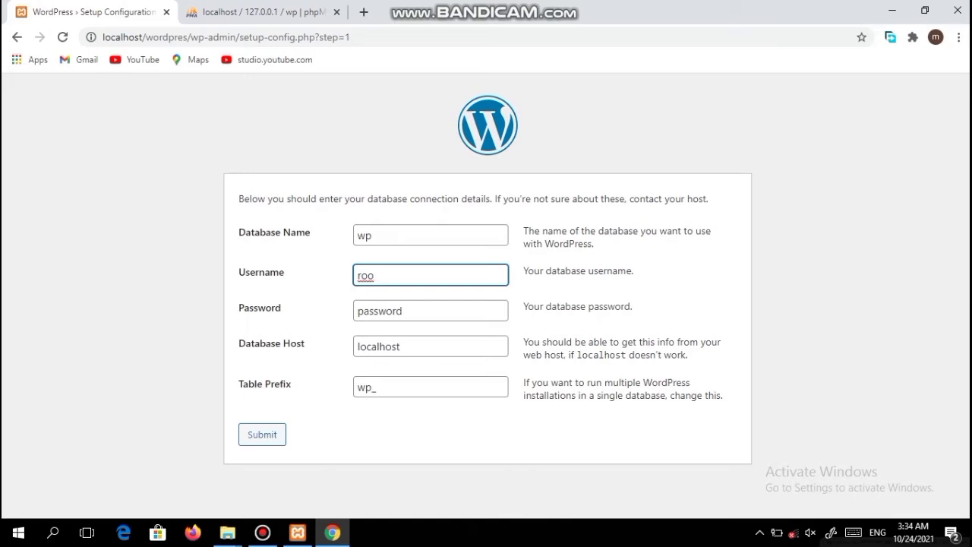
pyautogui.write('t')
pyautogui.click(400, 346)
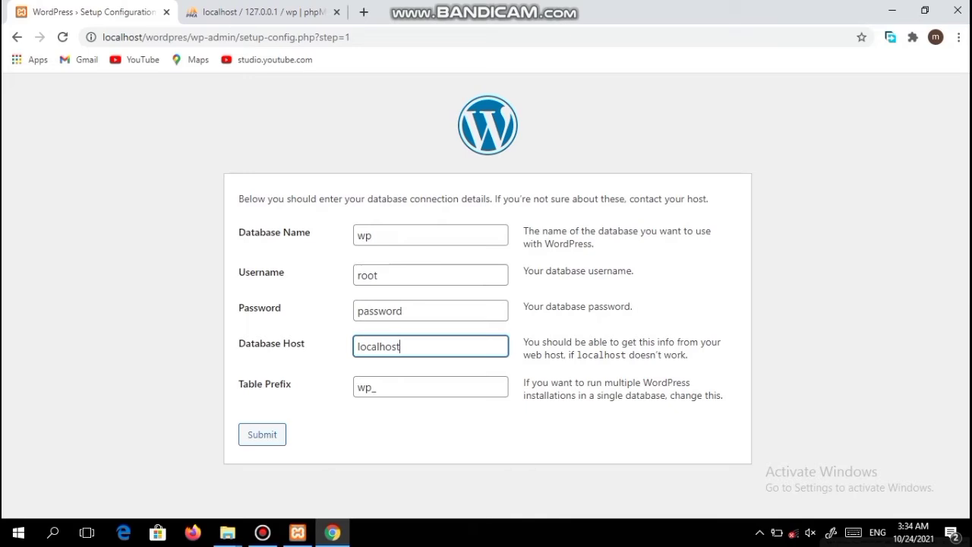
pyautogui.click(401, 311)
pyautogui.press('BackSpace')
pyautogui.press('BackSpace')
pyautogui.press('BackSpace')
pyautogui.press('BackSpace')
pyautogui.press('BackSpace')
pyautogui.press('BackSpace')
pyautogui.press('BackSpace')
pyautogui.press('BackSpace')
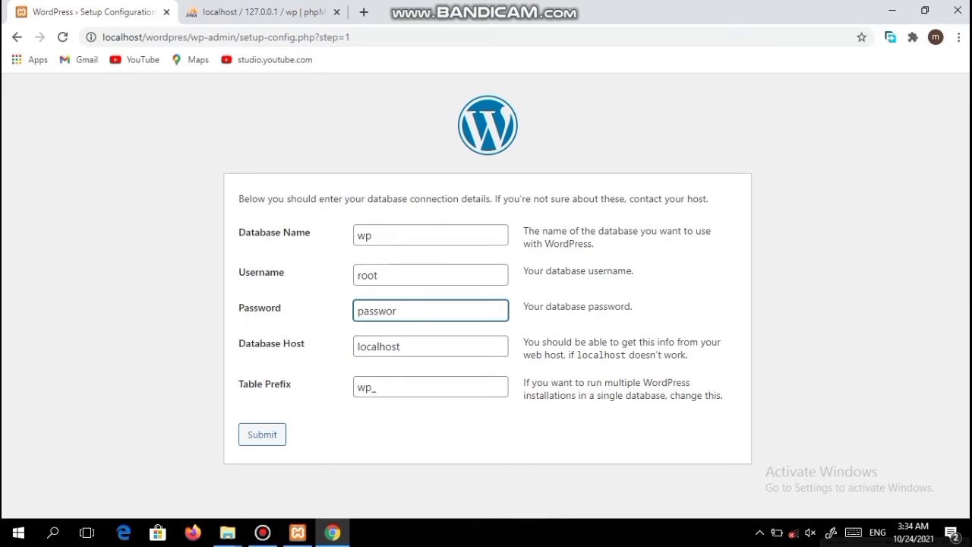
pyautogui.press('Return')
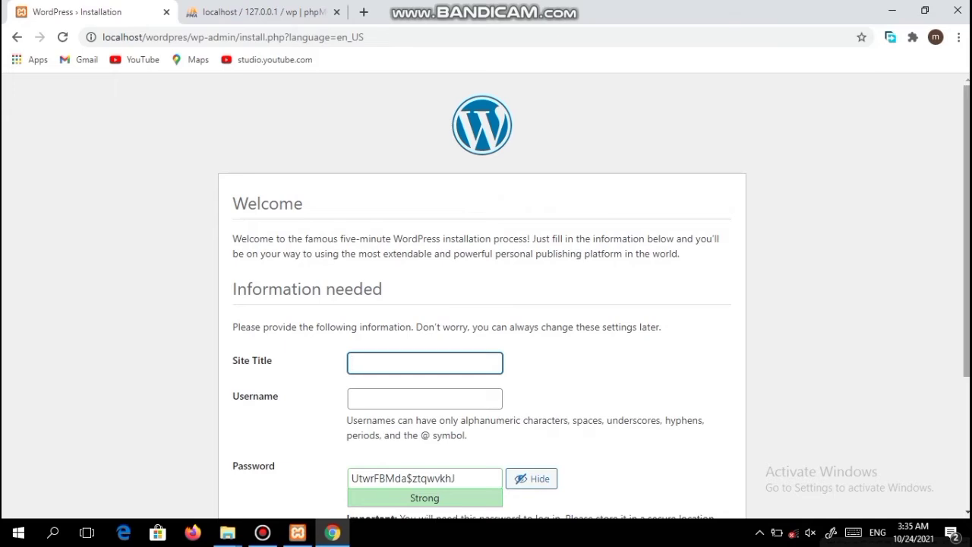
# Step: Enter the site title 'nadda tec' and the admin username 'admin'
pyautogui.scroll(-2, 486, 304)
pyautogui.scroll(1, 486, 304)
pyautogui.scroll(-2, 486, 304)
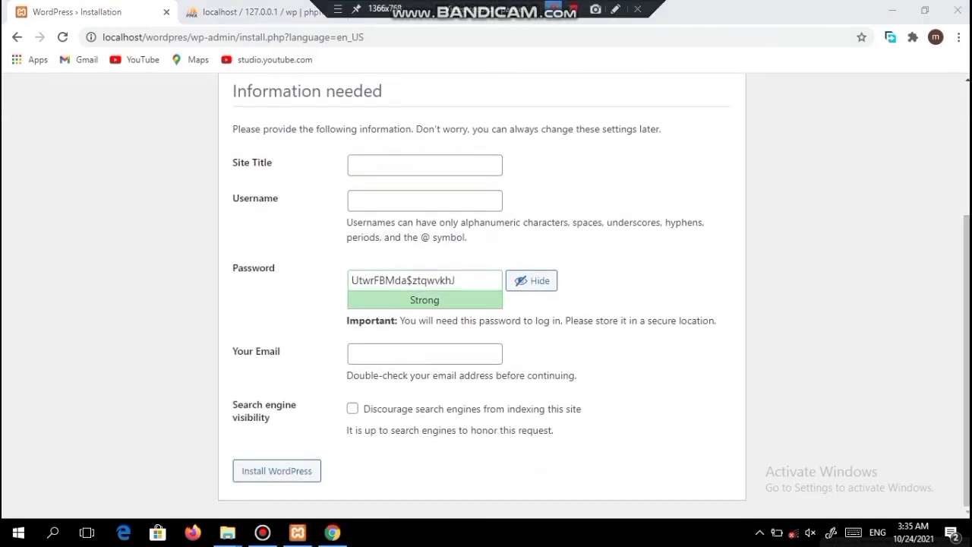
pyautogui.hotkey('alt', 'Tab')
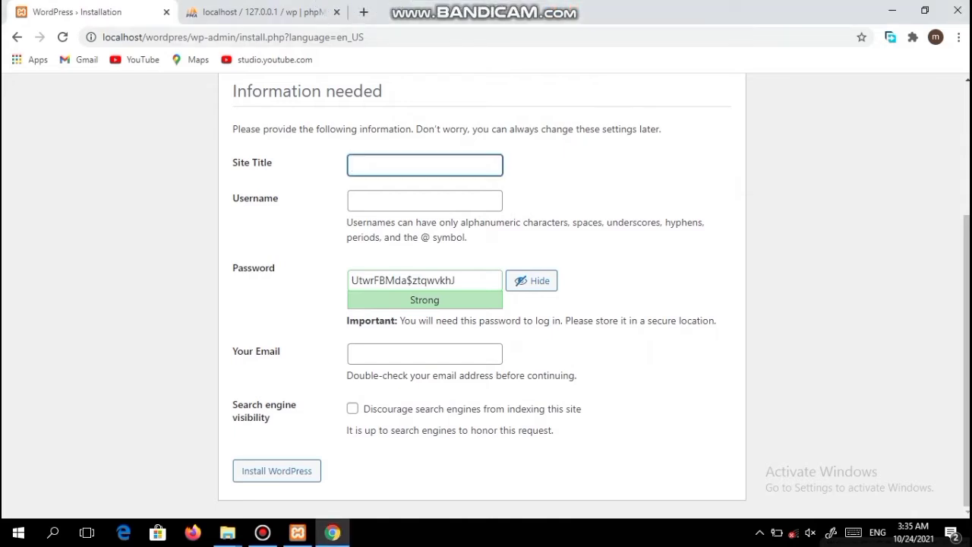
pyautogui.write('nadda tec')
pyautogui.click(426, 201)
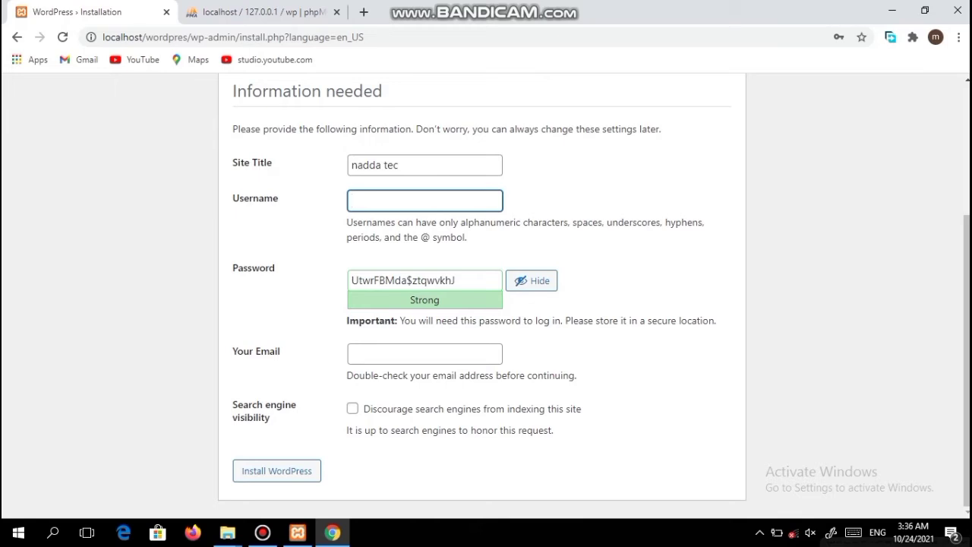
pyautogui.write('admin')
# Step: Replace the suggested password with a weak one, confirm it, enter the admin e-mail, and install
pyautogui.click(456, 280)
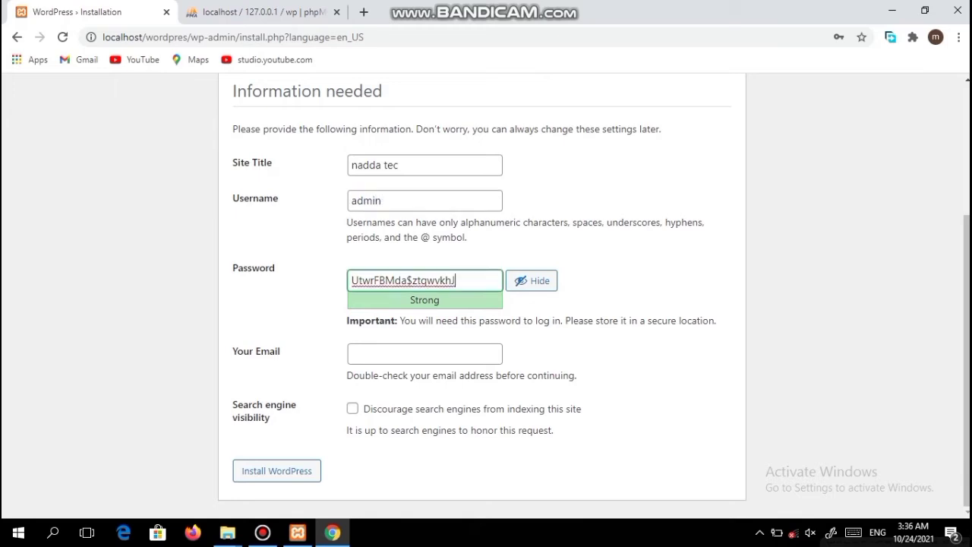
pyautogui.moveTo(456, 280); pyautogui.dragTo(357, 281)
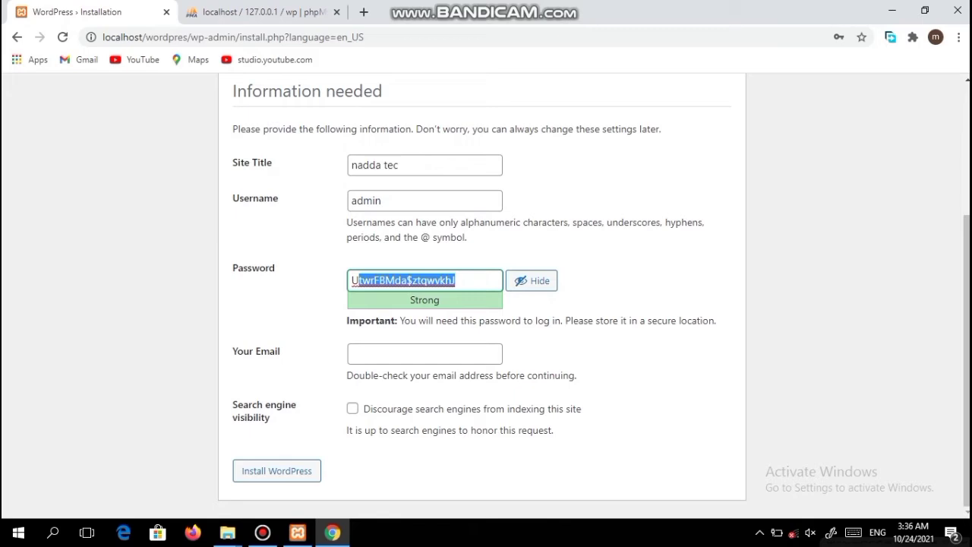
pyautogui.press('BackSpace')
pyautogui.press('BackSpace')
pyautogui.write('n')
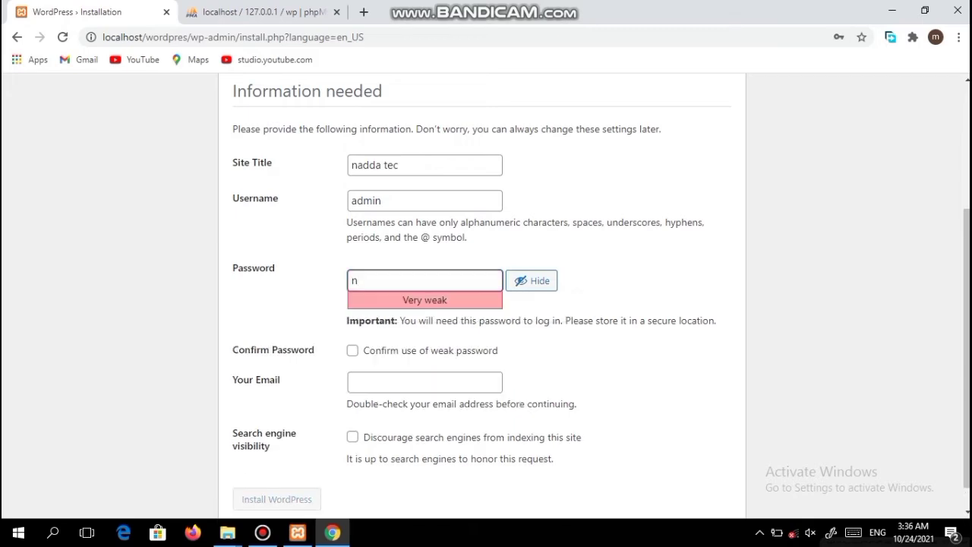
pyautogui.write('a')
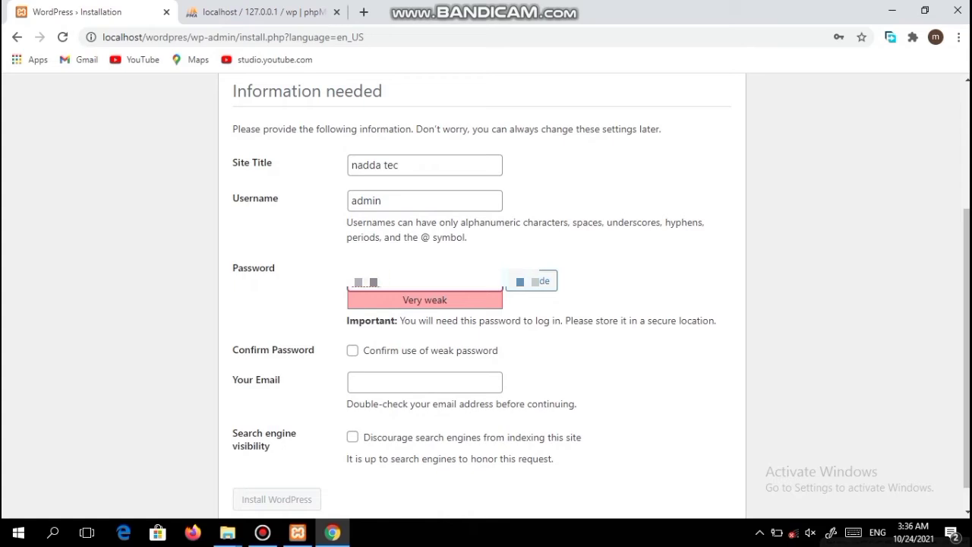
pyautogui.click(353, 350)
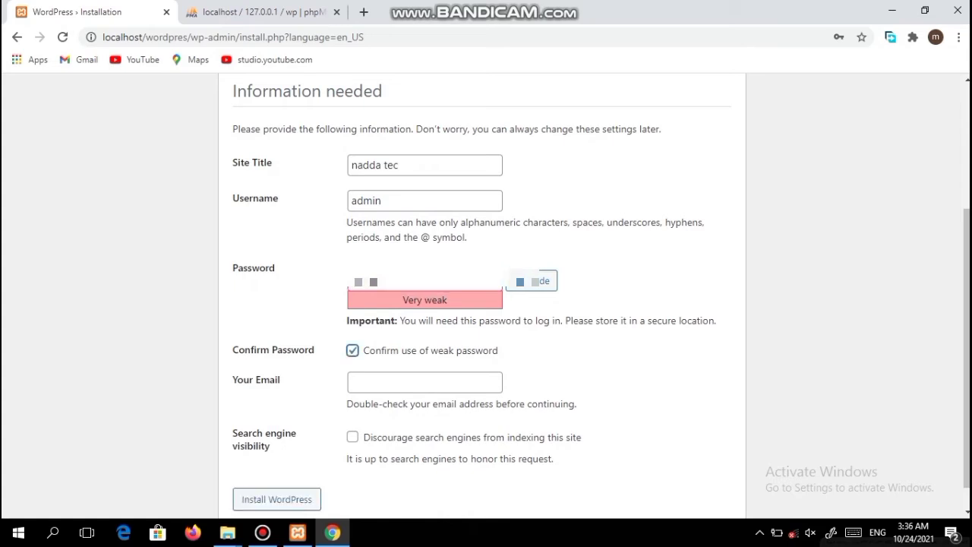
pyautogui.click(424, 281)
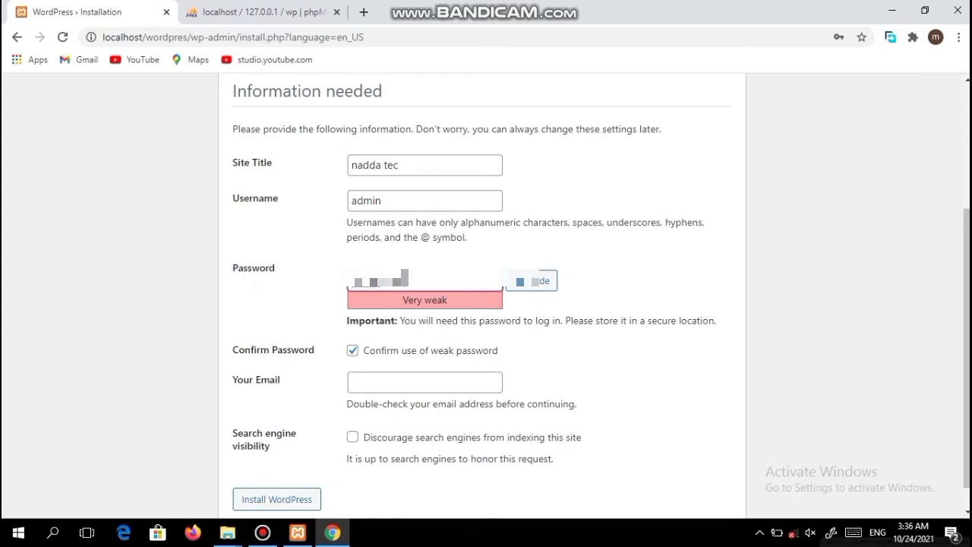
pyautogui.write('1')
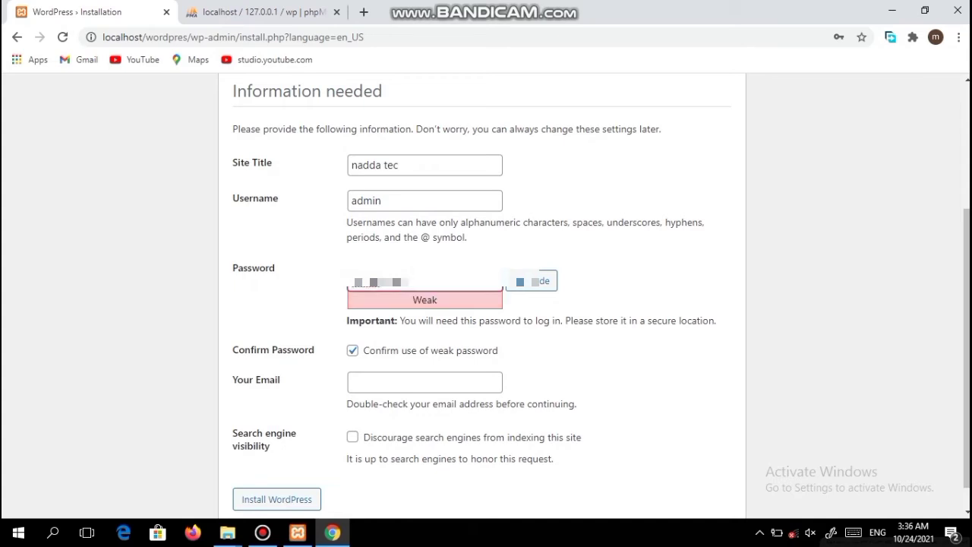
pyautogui.write('2')
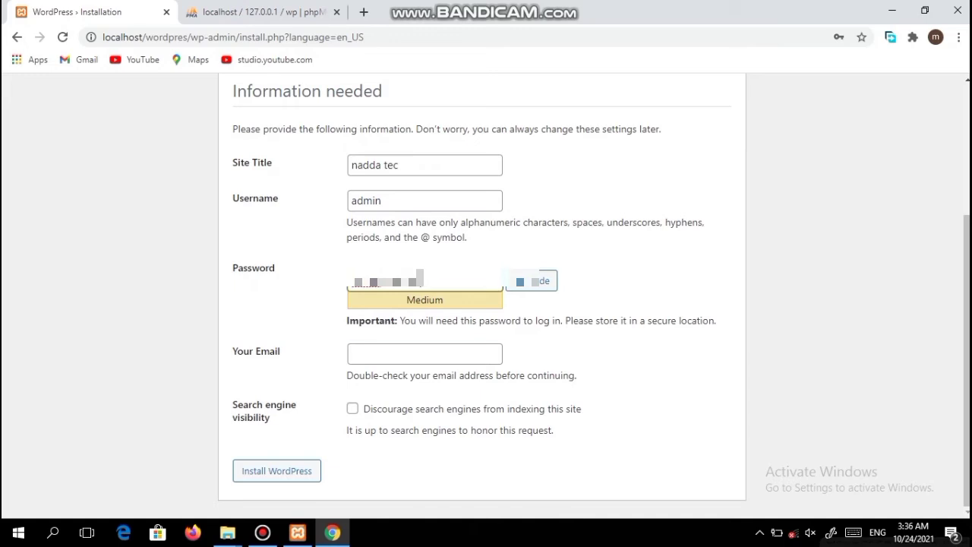
pyautogui.click(424, 353)
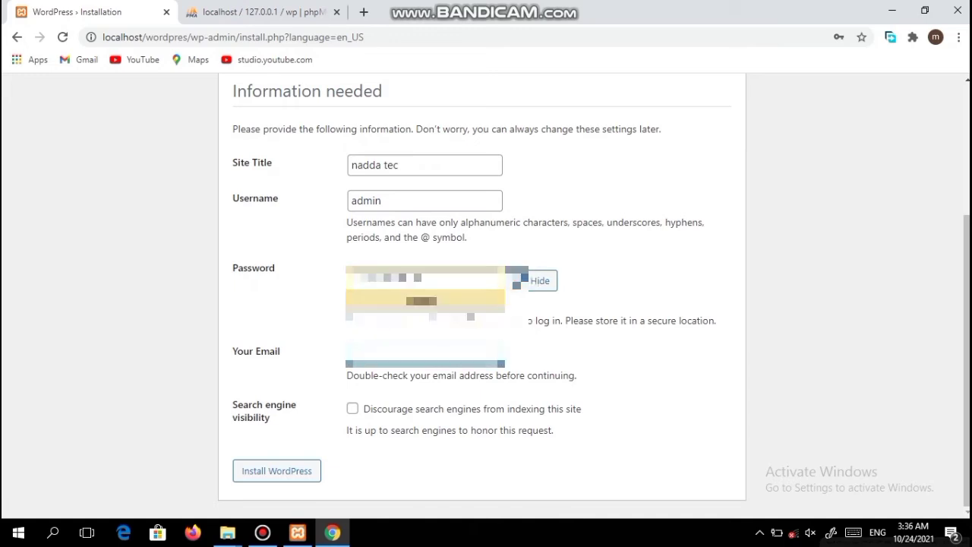
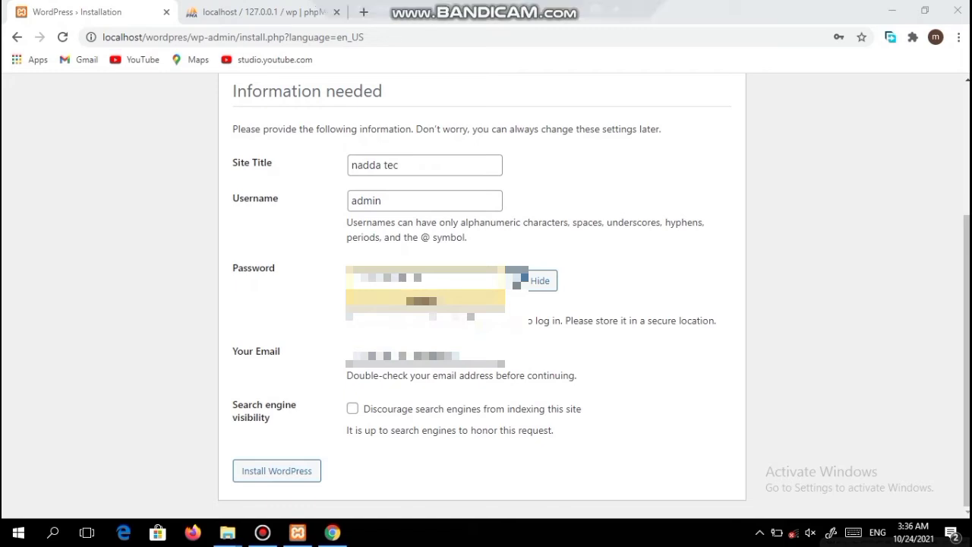
pyautogui.press('Return')
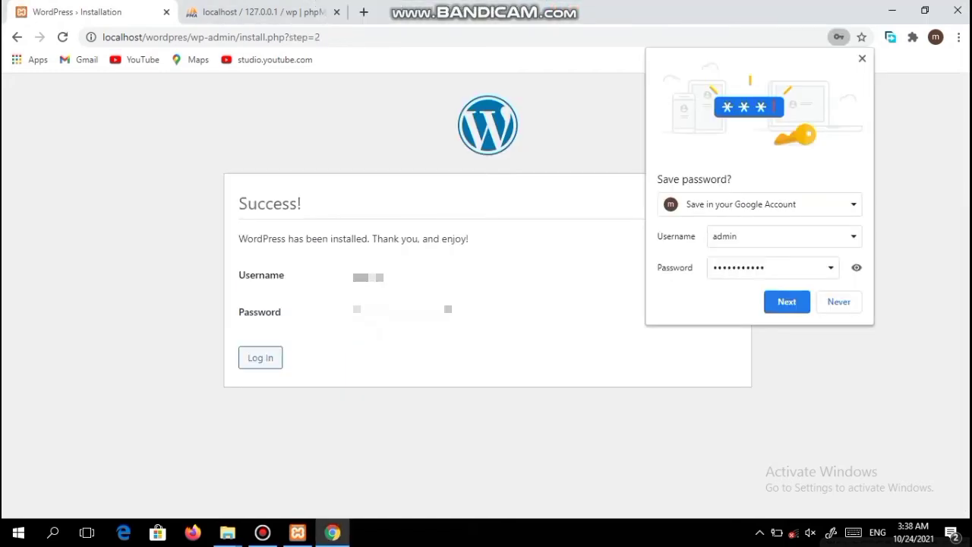
# Step: Save the admin password in Chrome and continue to the WordPress login page
pyautogui.click(787, 302)
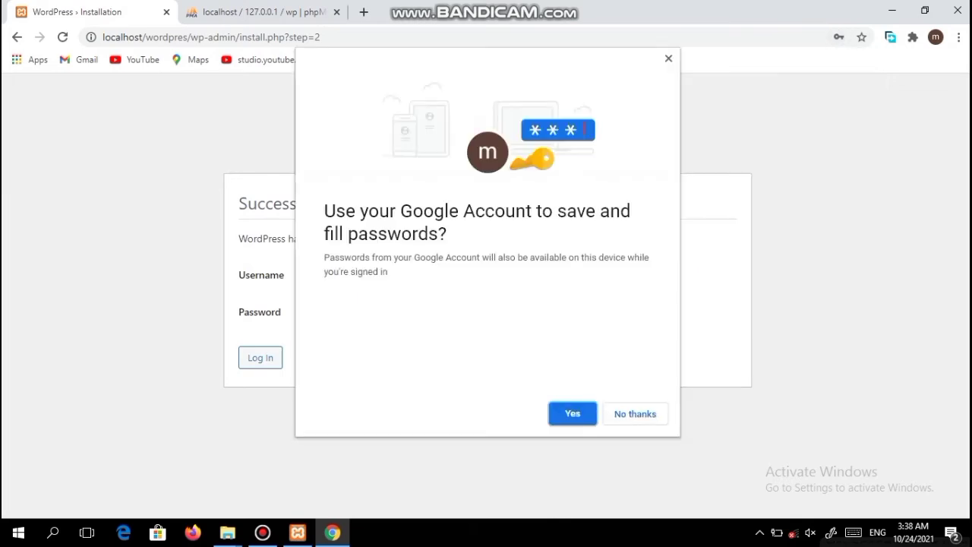
pyautogui.press('Return')
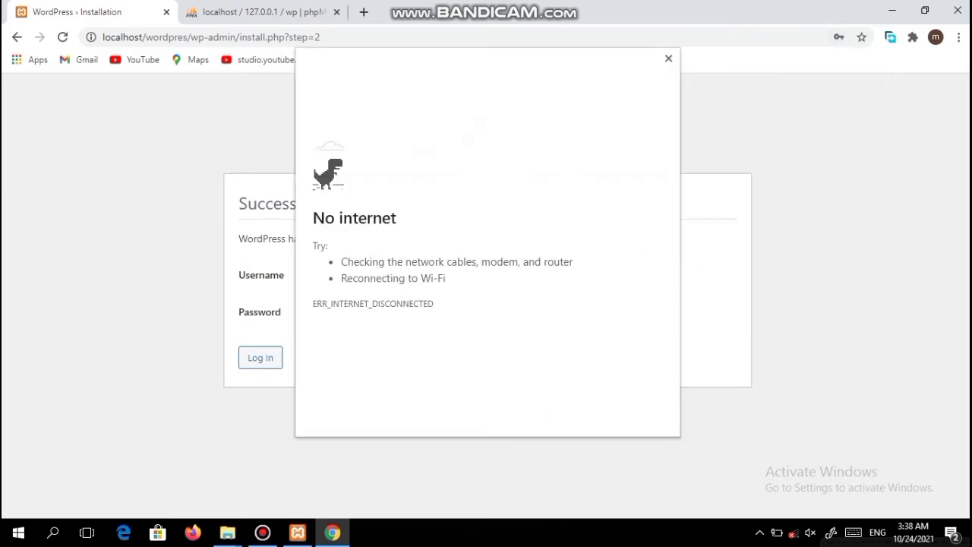
pyautogui.click(669, 59)
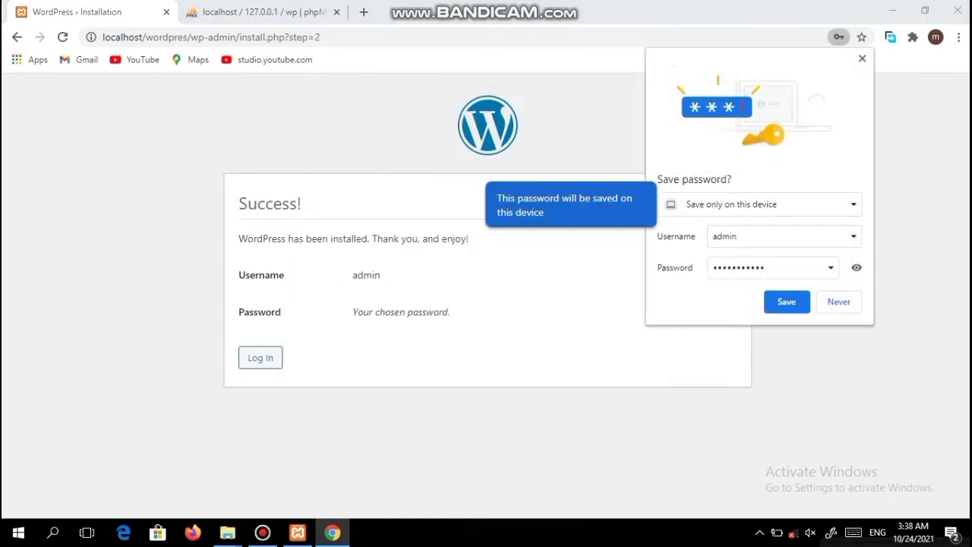
pyautogui.click(787, 302)
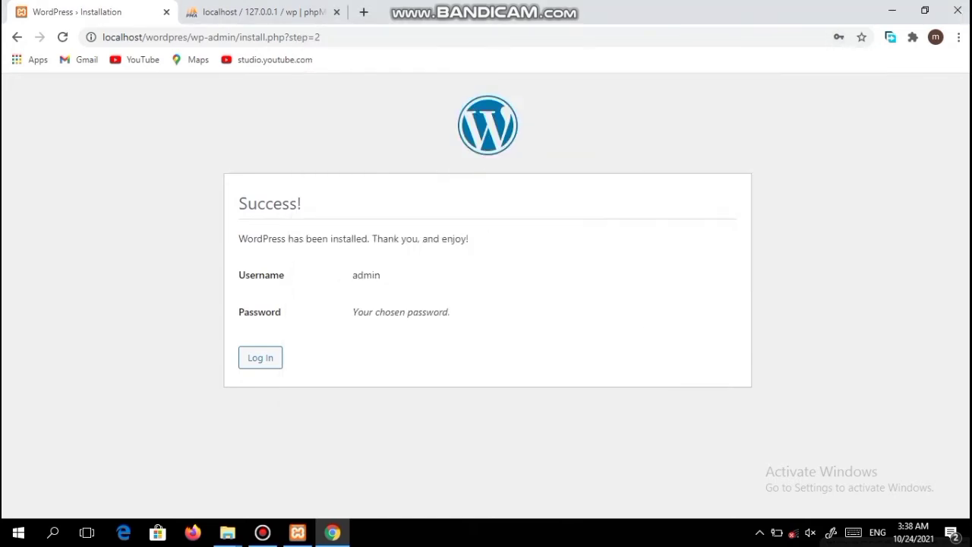
pyautogui.moveTo(486, 6)
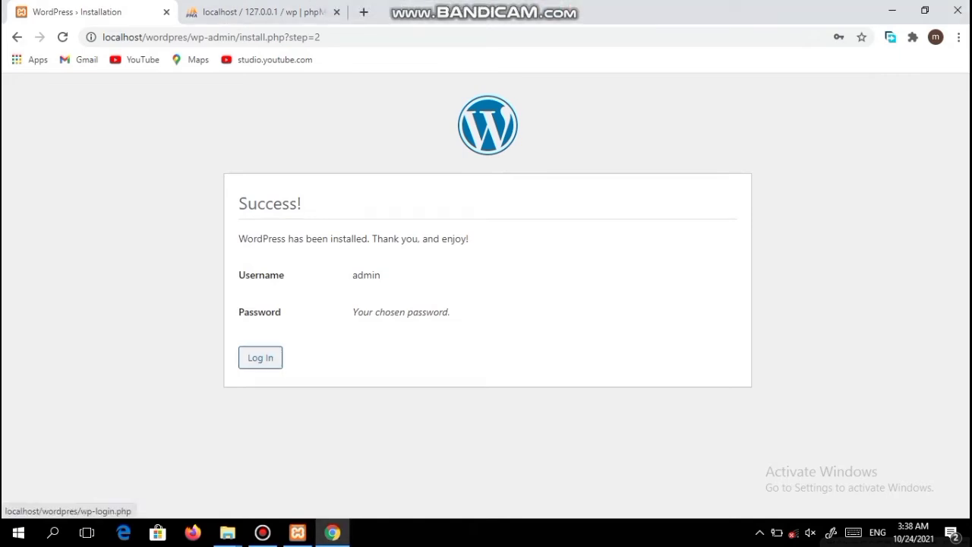
pyautogui.click(261, 358)
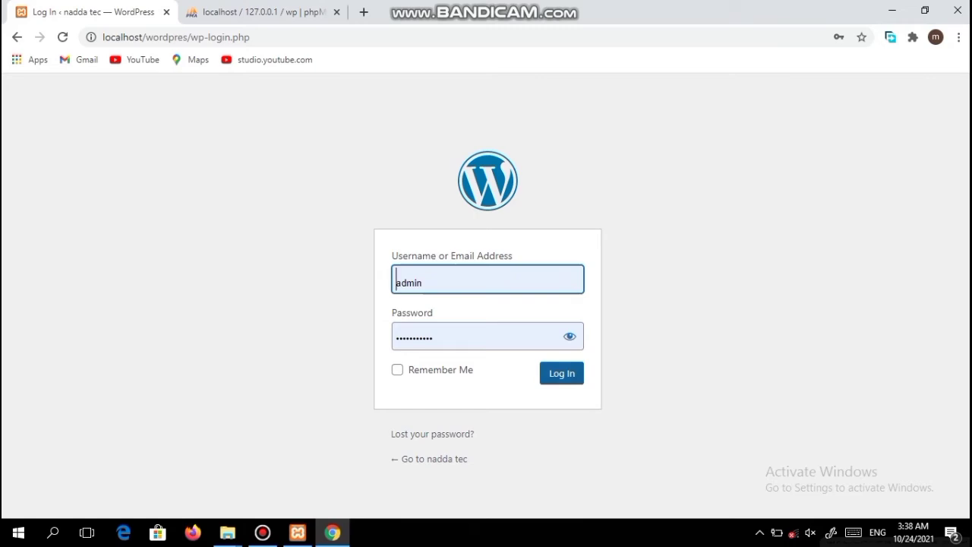
# Step: Sign in with the autofilled admin credentials and tick Remember Me
pyautogui.press('Return')
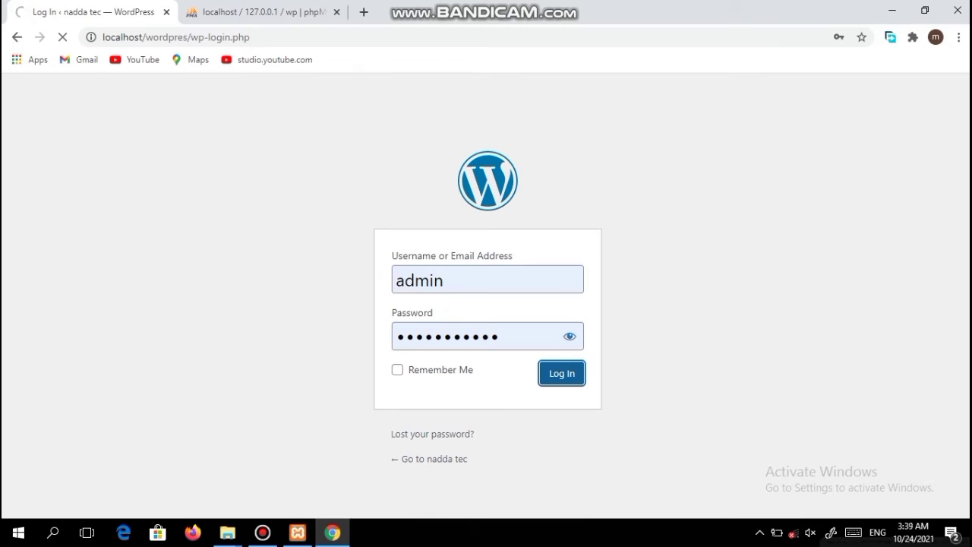
pyautogui.click(398, 369)
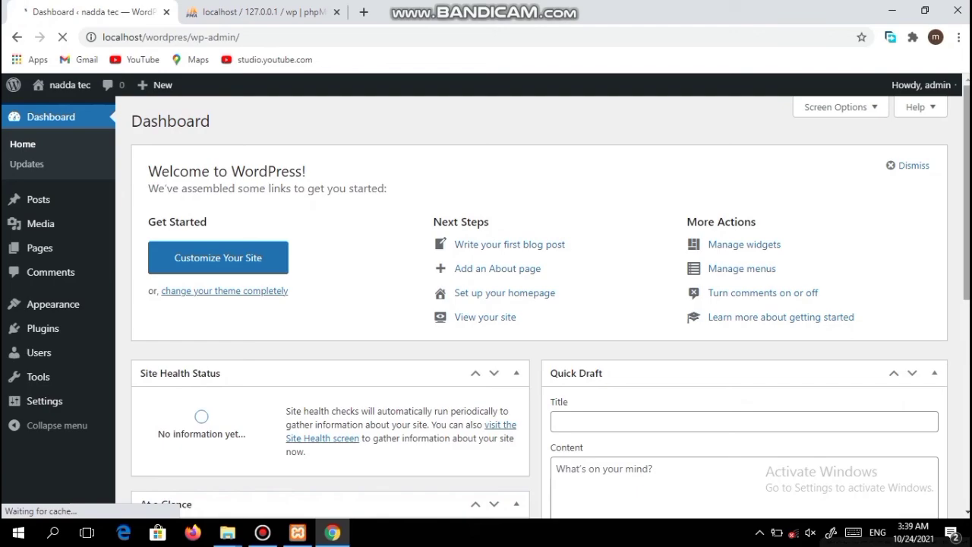
# Step: Scroll through the Dashboard's At a Glance, Activity and Events and News panels
pyautogui.scroll(-4, 486, 303)
pyautogui.scroll(-1, 486, 304)
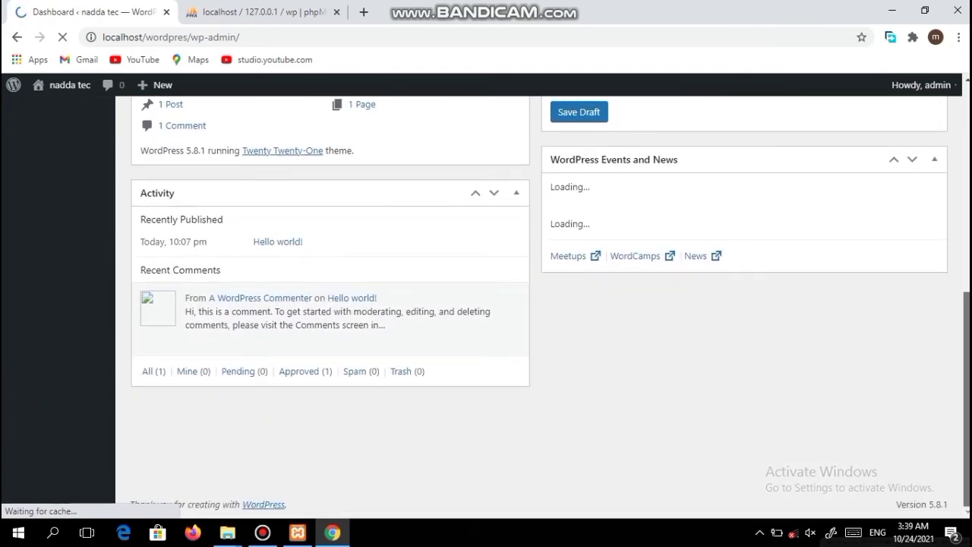
pyautogui.scroll(3, 486, 303)
pyautogui.scroll(-1, 486, 303)
pyautogui.scroll(-1, 486, 304)
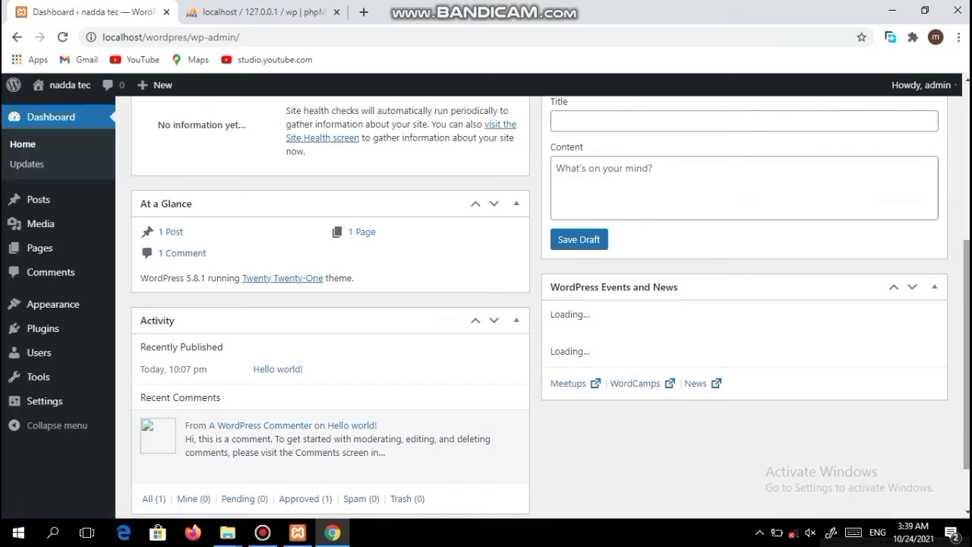
pyautogui.scroll(-1, 532, 303)
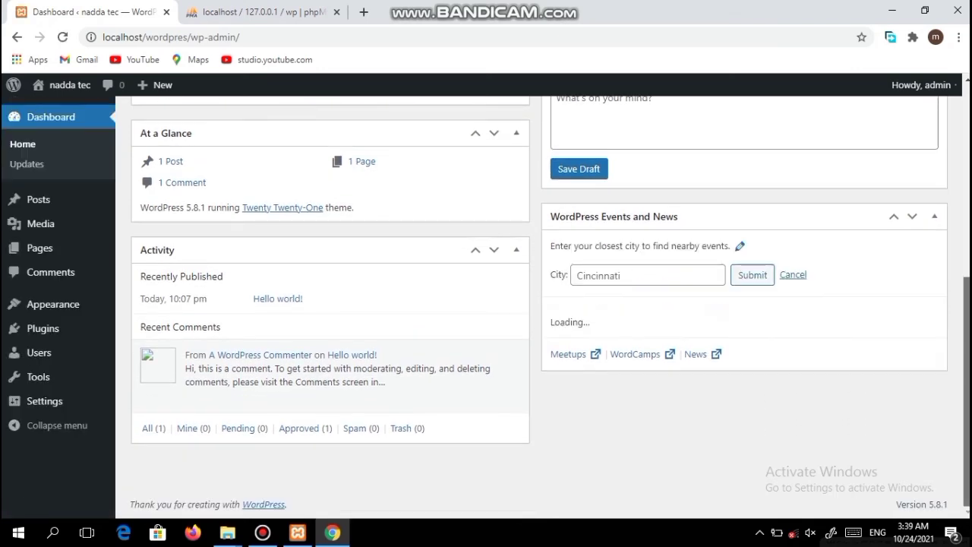
pyautogui.scroll(1, 532, 304)
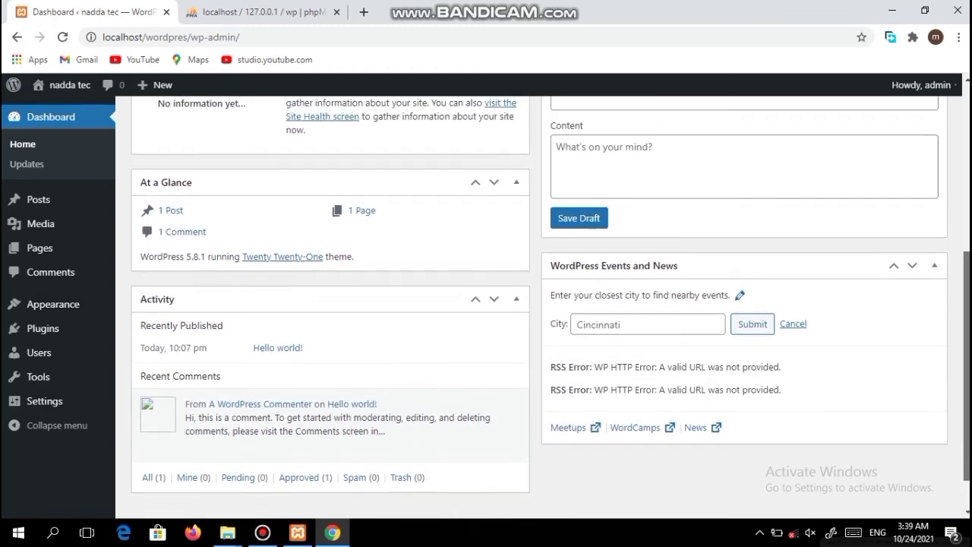
pyautogui.scroll(1, 531, 304)
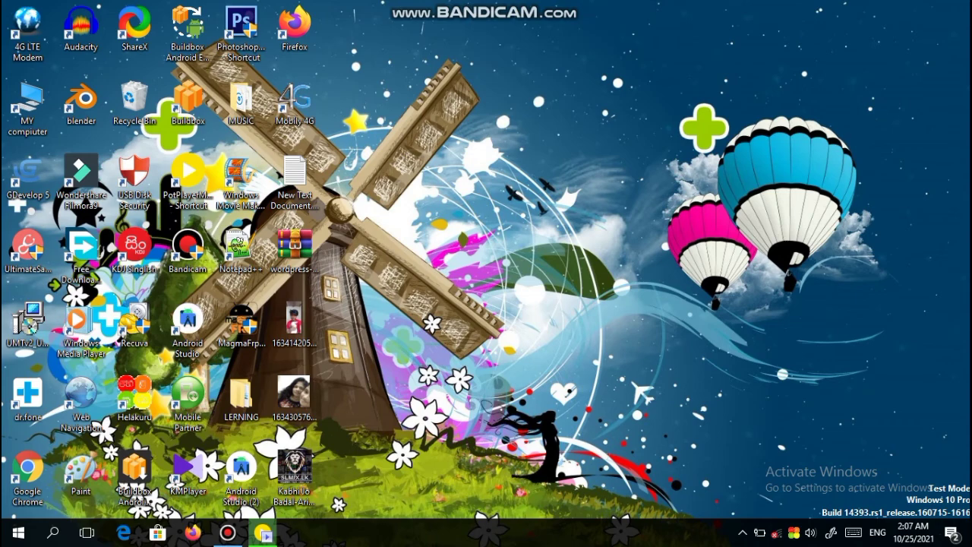
# Step: Search 'xa' in Start and open the XAMPP Control Panel's file location
pyautogui.click(53, 532)
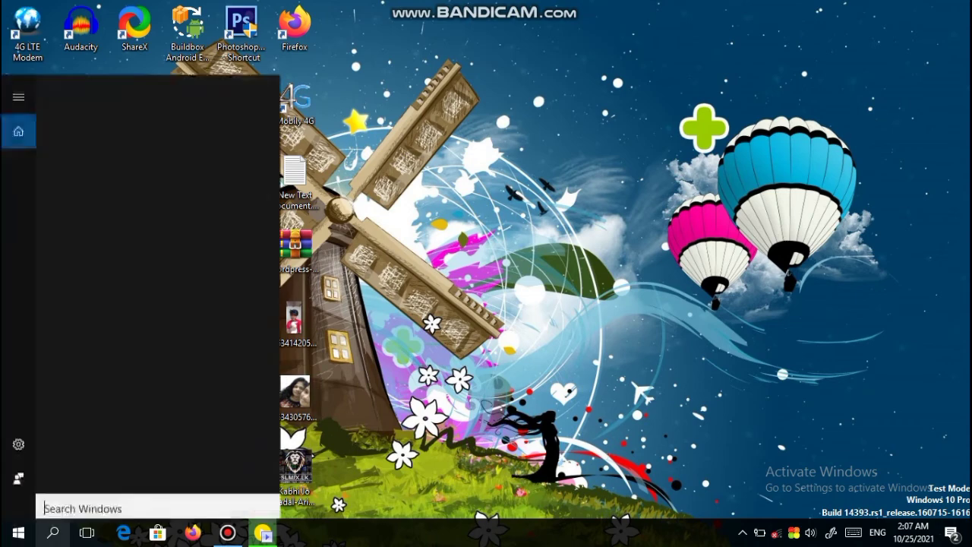
pyautogui.write('xa')
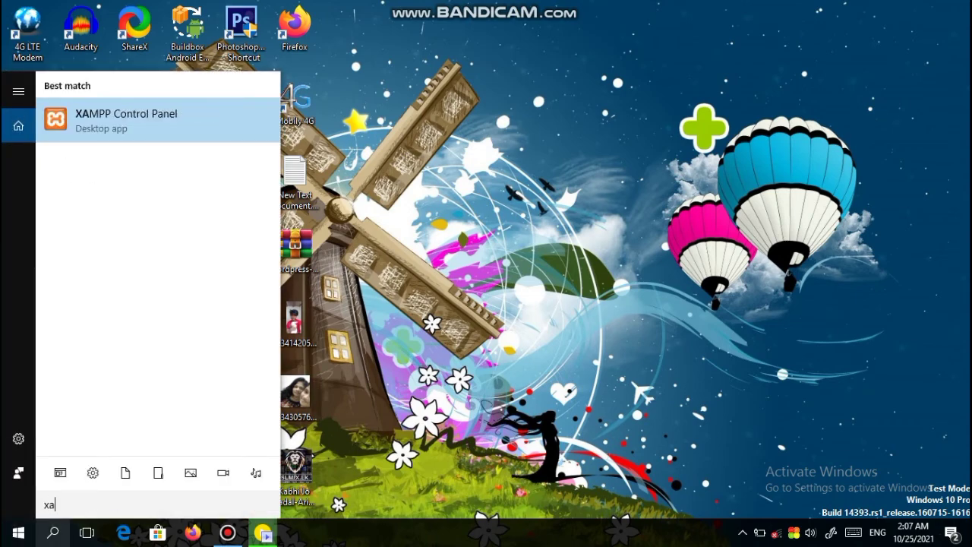
pyautogui.hotkey('shift', 'F10')
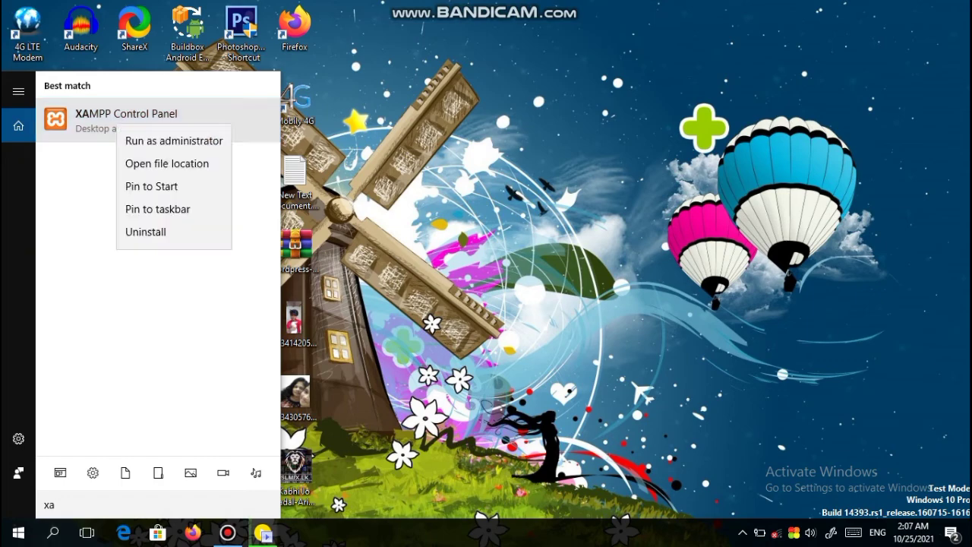
pyautogui.press('Down')
pyautogui.press('Down')
pyautogui.press('Down')
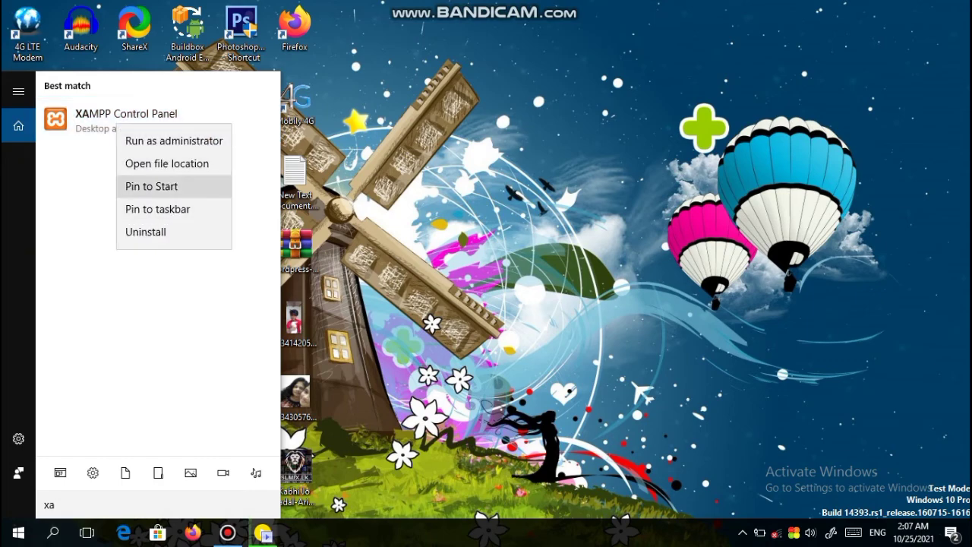
pyautogui.press('Up')
pyautogui.press('Return')
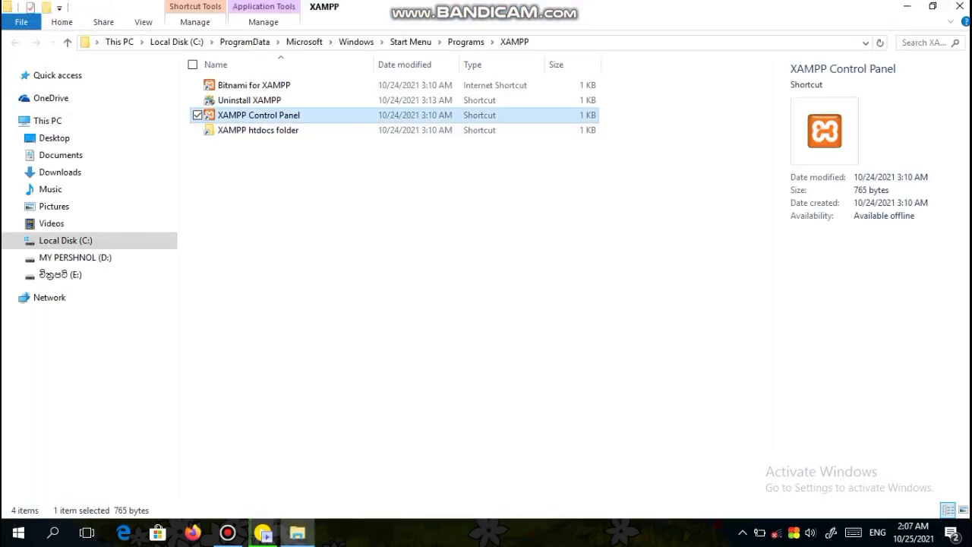
# Step: Send the XAMPP Control Panel shortcut to the desktop and close Explorer
pyautogui.hotkey('shift', 'F10')
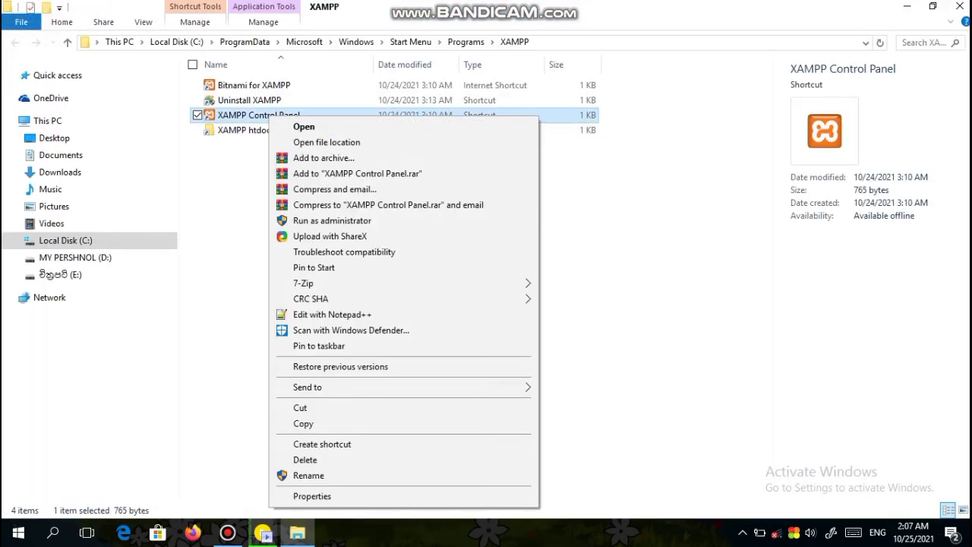
pyautogui.press('n')
pyautogui.press('Right')
pyautogui.press('Down')
pyautogui.press('Down')
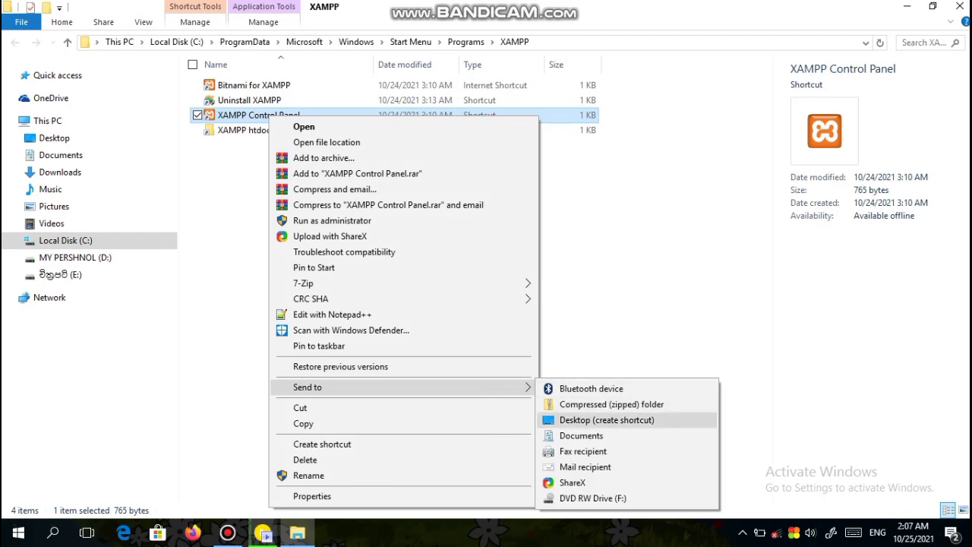
pyautogui.press('Return')
pyautogui.click(960, 6)
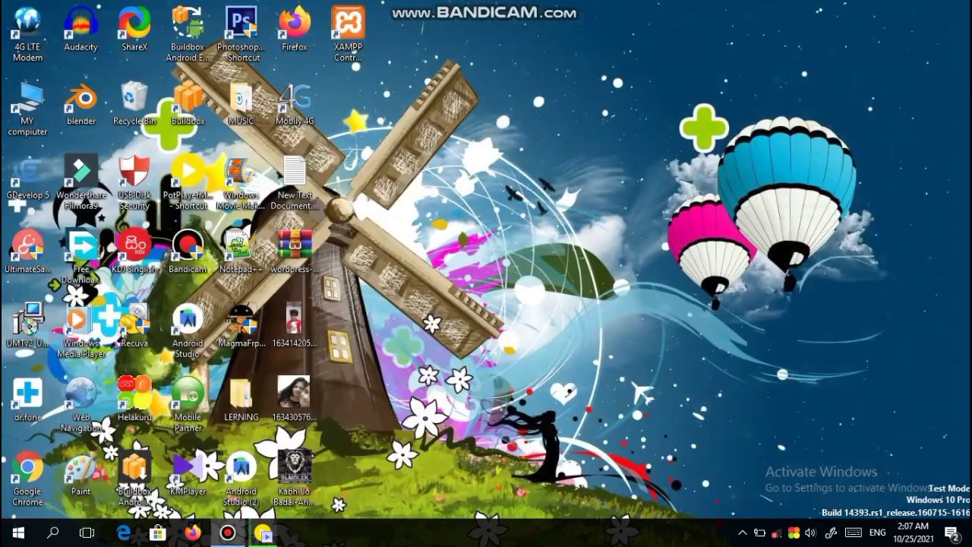
# Step: Launch XAMPP from the desktop shortcut, start Apache and MySQL, and open Chrome
pyautogui.click(348, 34)
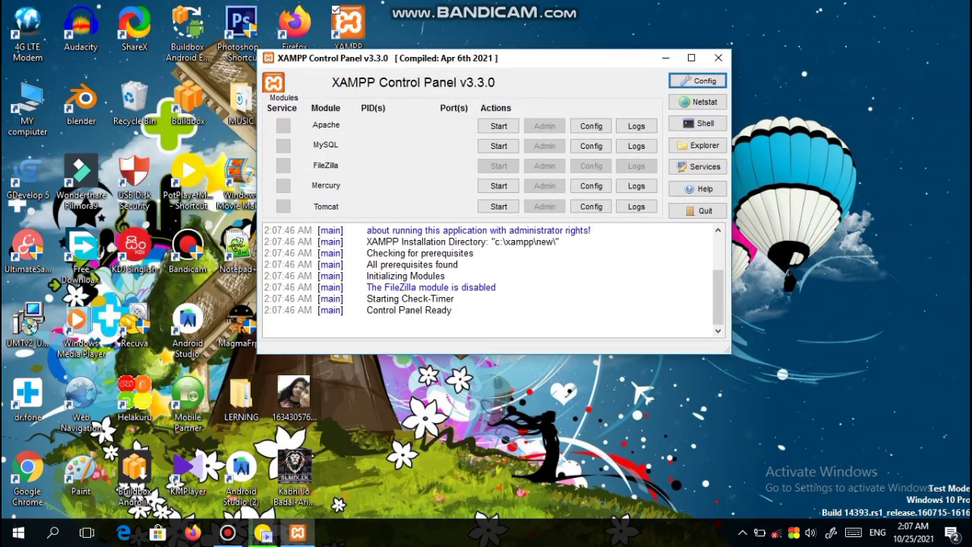
pyautogui.click(498, 126)
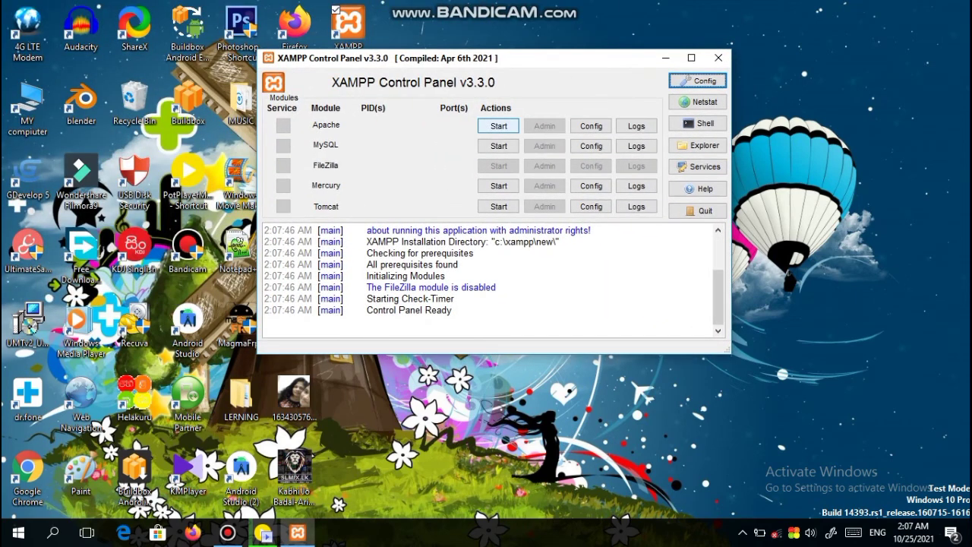
pyautogui.click(499, 145)
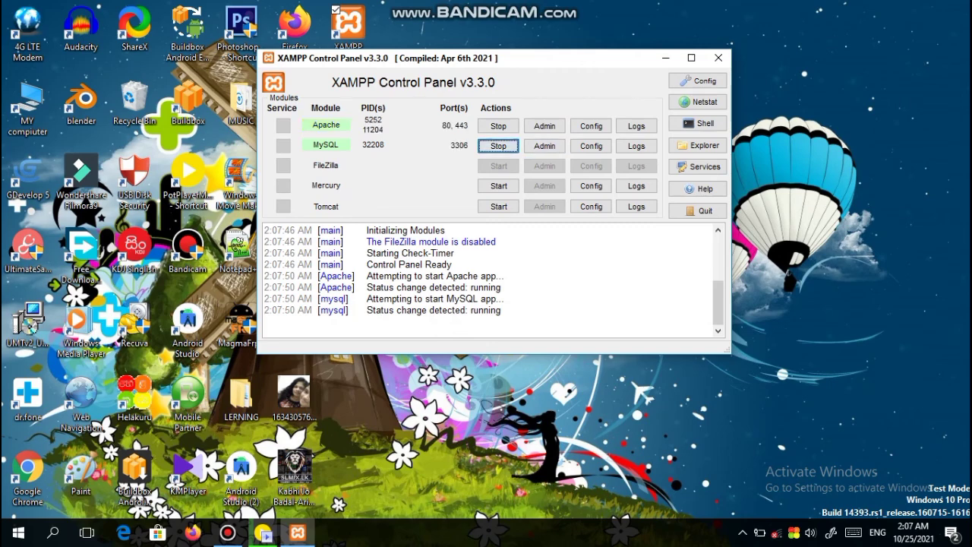
pyautogui.click(29, 475)
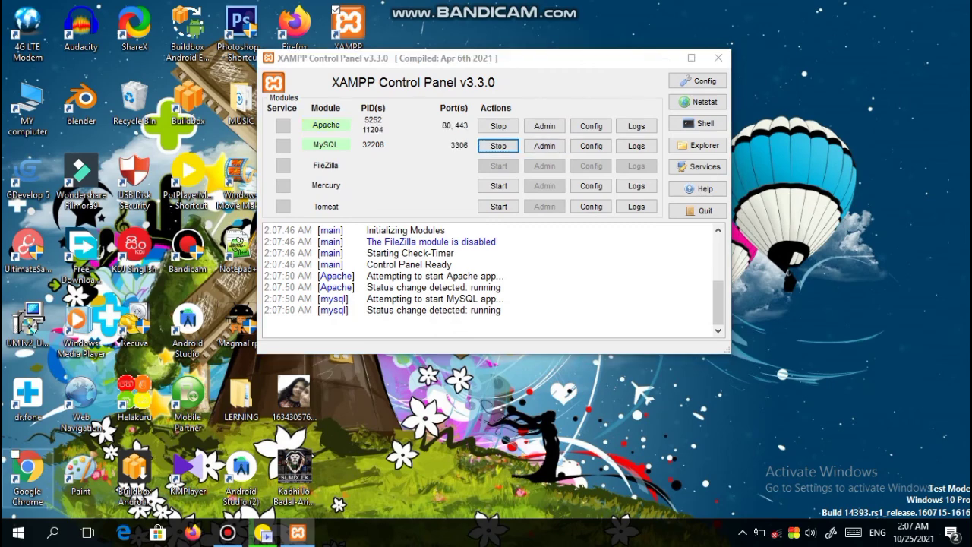
pyautogui.doubleClick(29, 474)
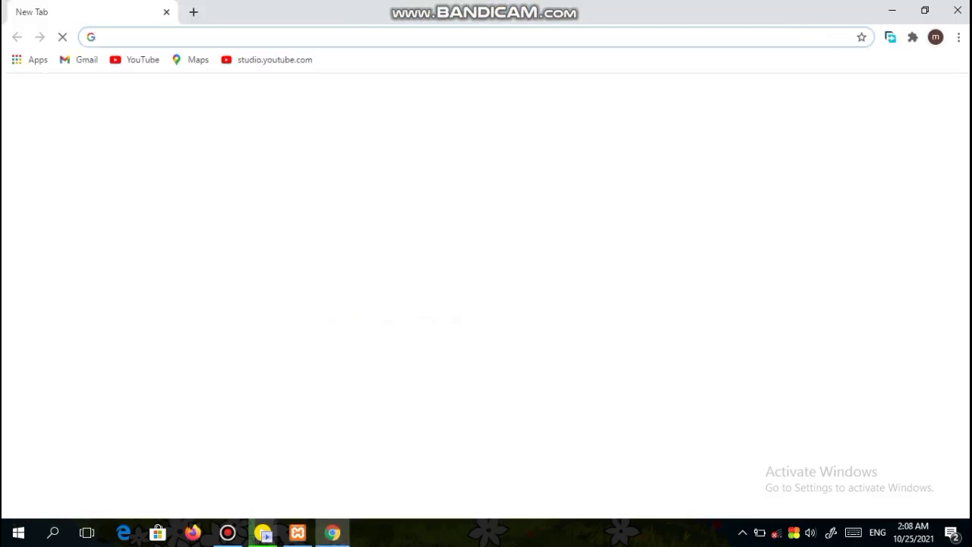
# Step: Load localhost/wordpres/wp-admin from the address bar suggestions and scroll the nadda tec Dashboard
pyautogui.write('loca')
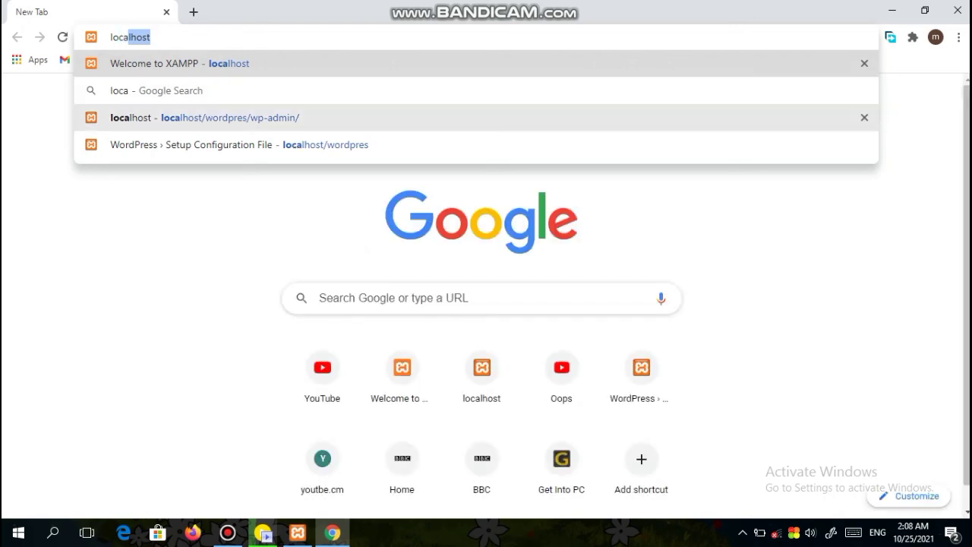
pyautogui.click(206, 118)
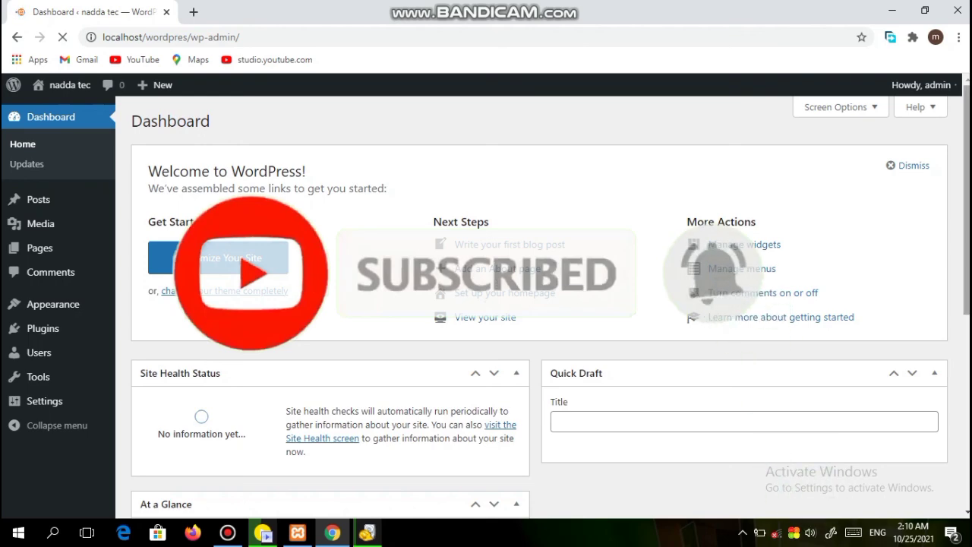
pyautogui.scroll(-2, 486, 304)
pyautogui.scroll(-4, 486, 304)
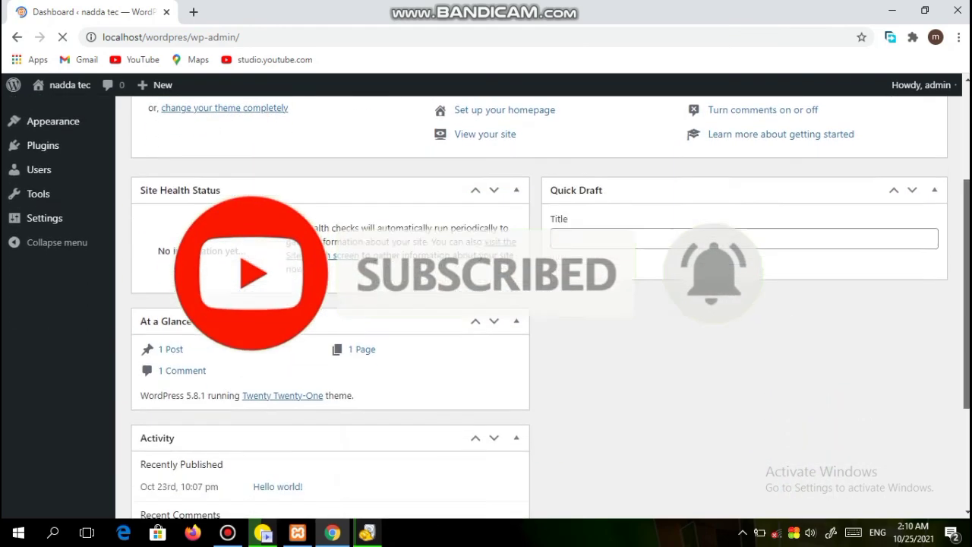
pyautogui.scroll(3, 486, 304)
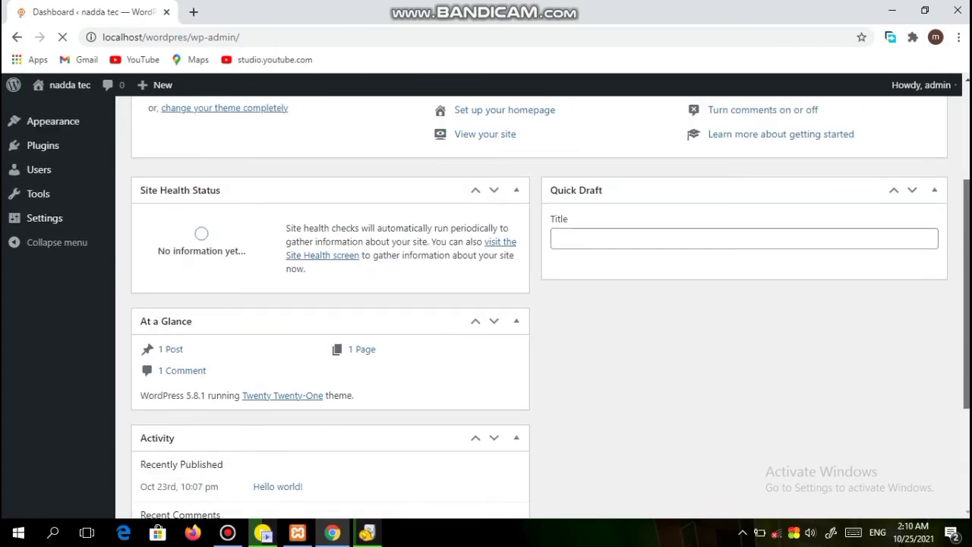